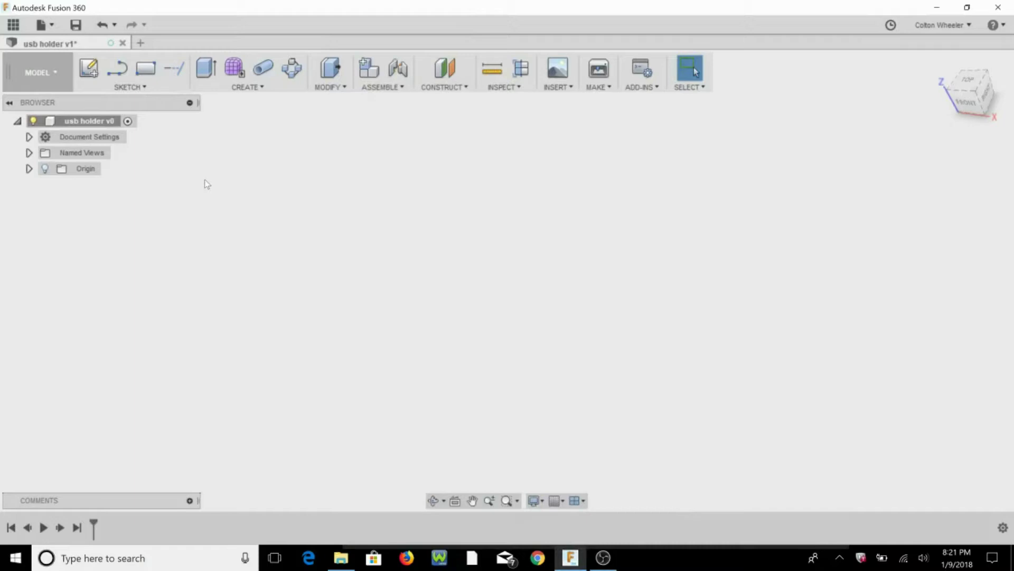
- Create a new component and sketch a center rectangle 6.3 inches wide and 1.55 inches high at the origin on the horizontal plane
right_click(92, 122)
click(126, 130)
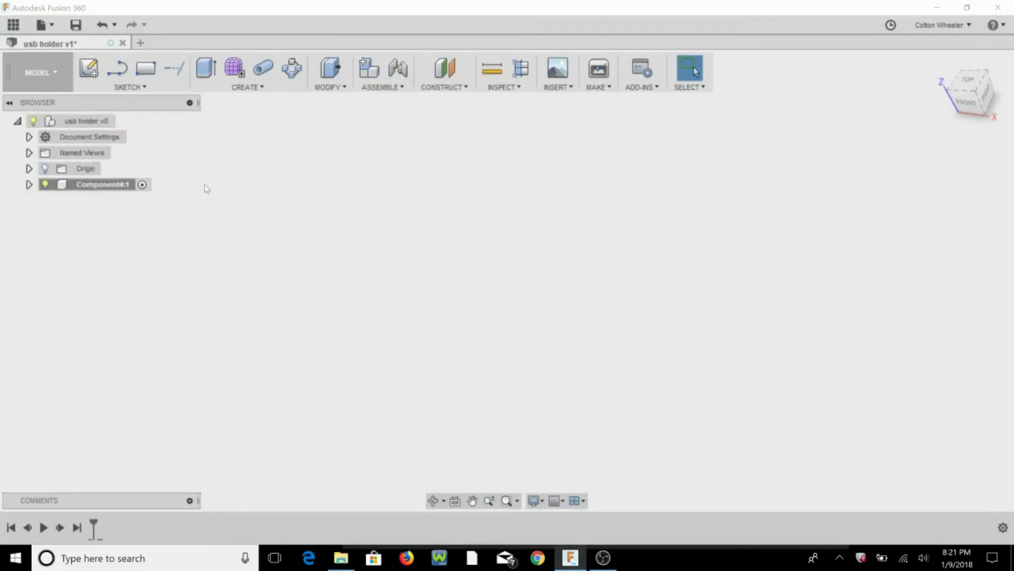
key(r)
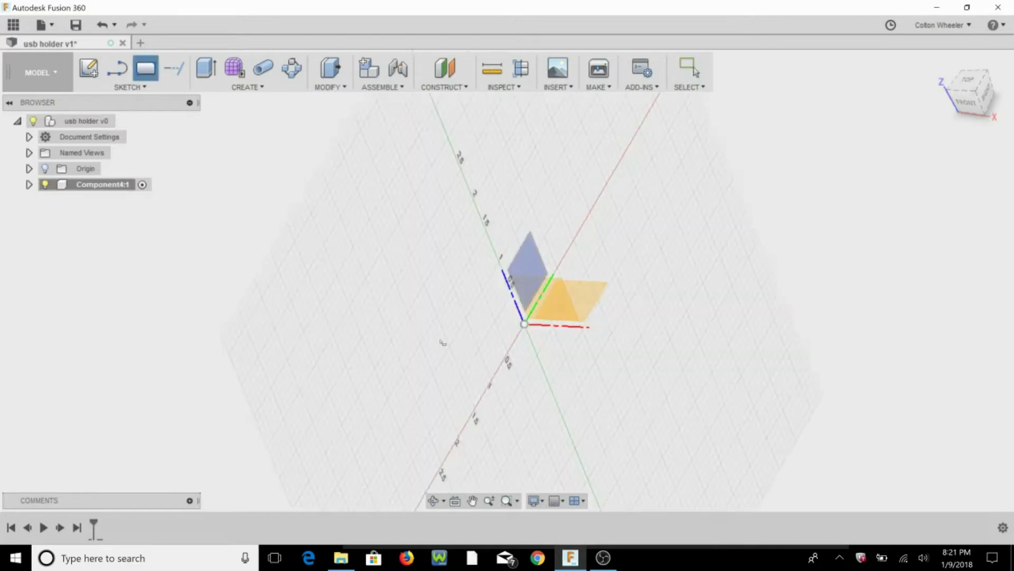
click(599, 295)
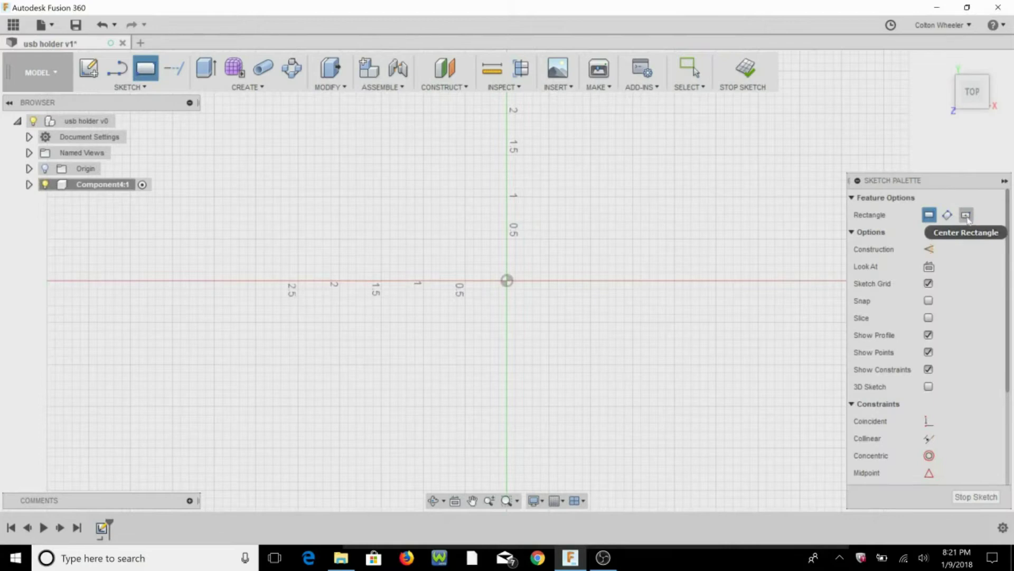
click(967, 215)
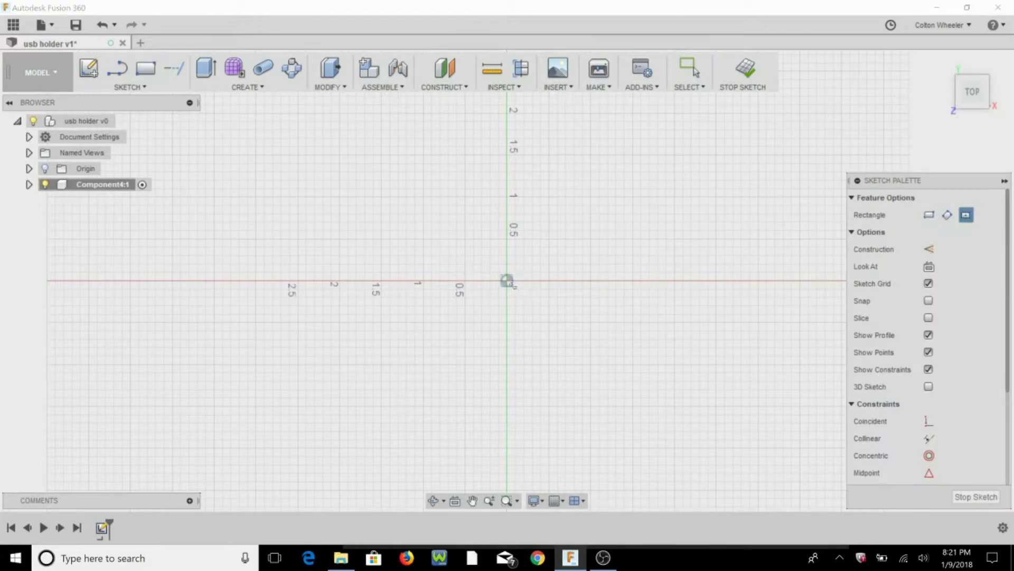
click(506, 280)
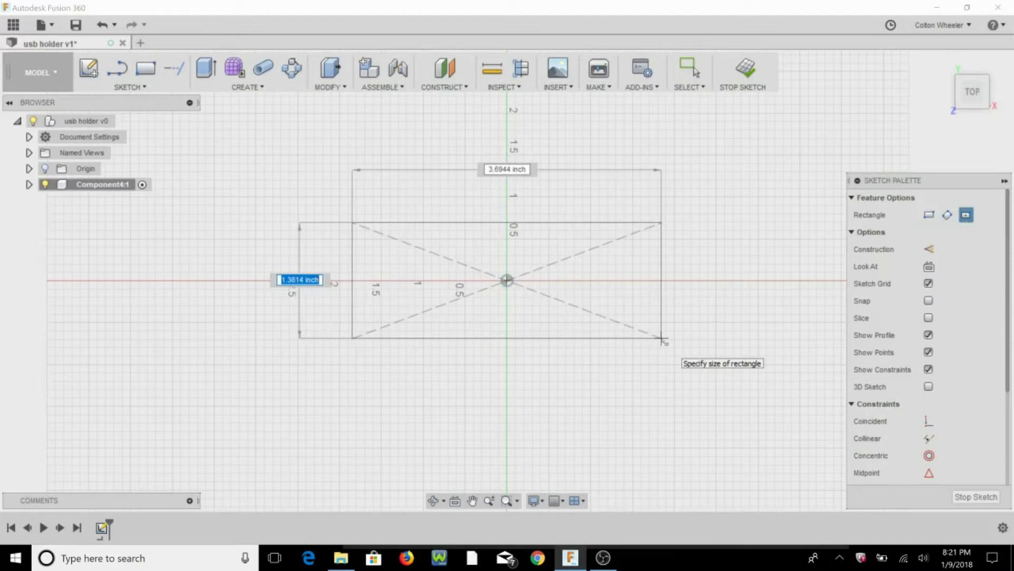
text(1.55)
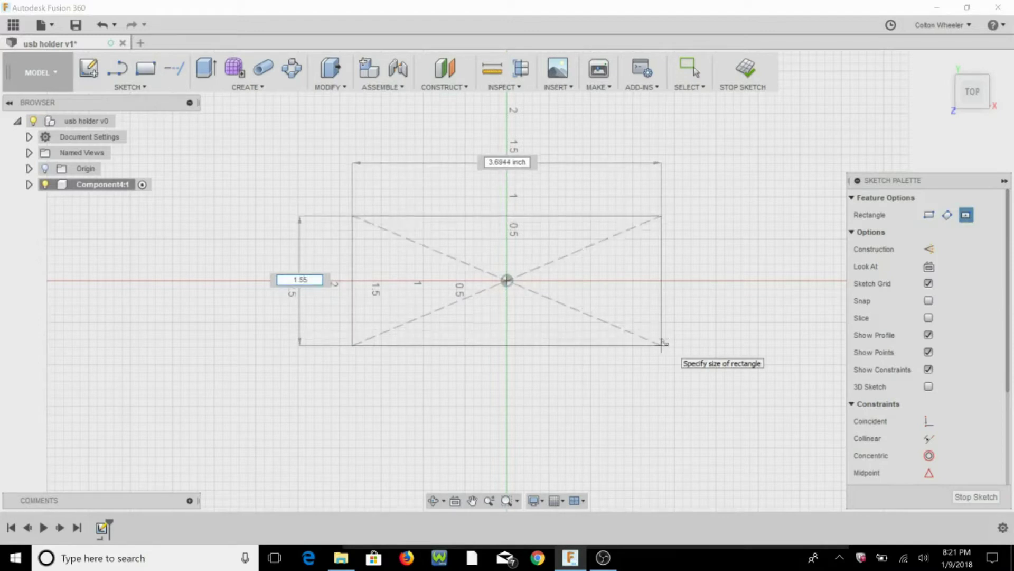
key(Tab)
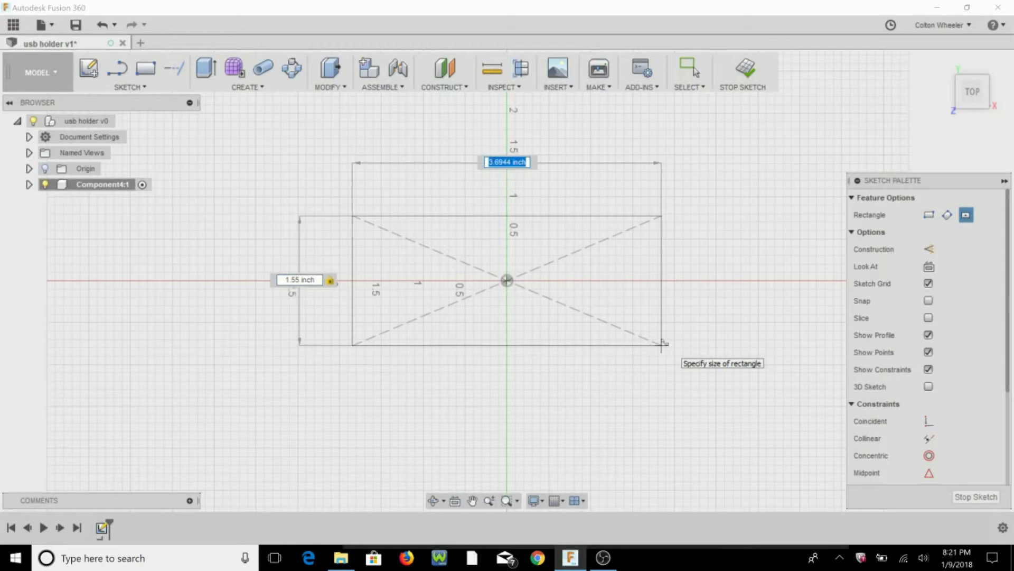
text(6.3)
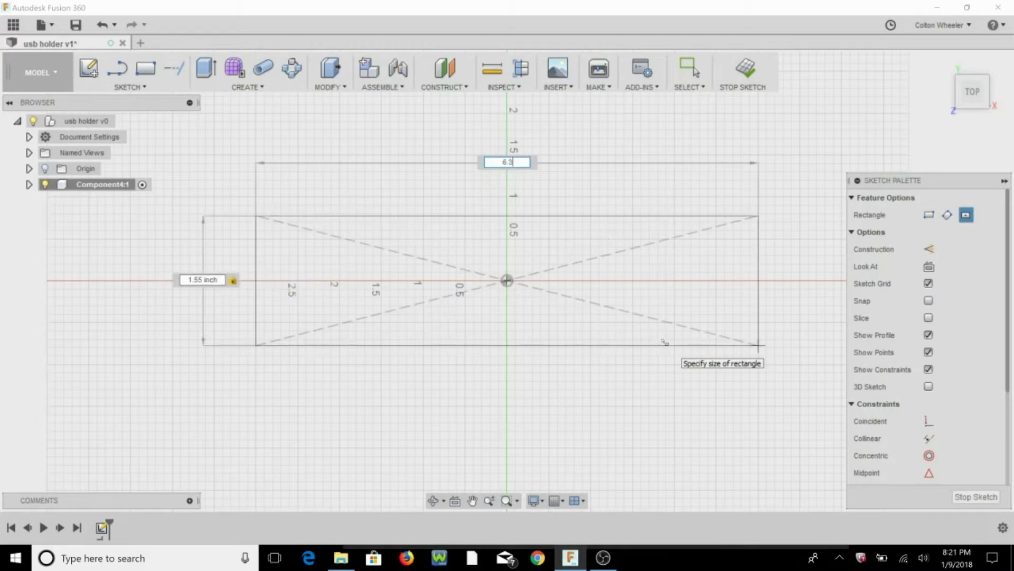
key(Return)
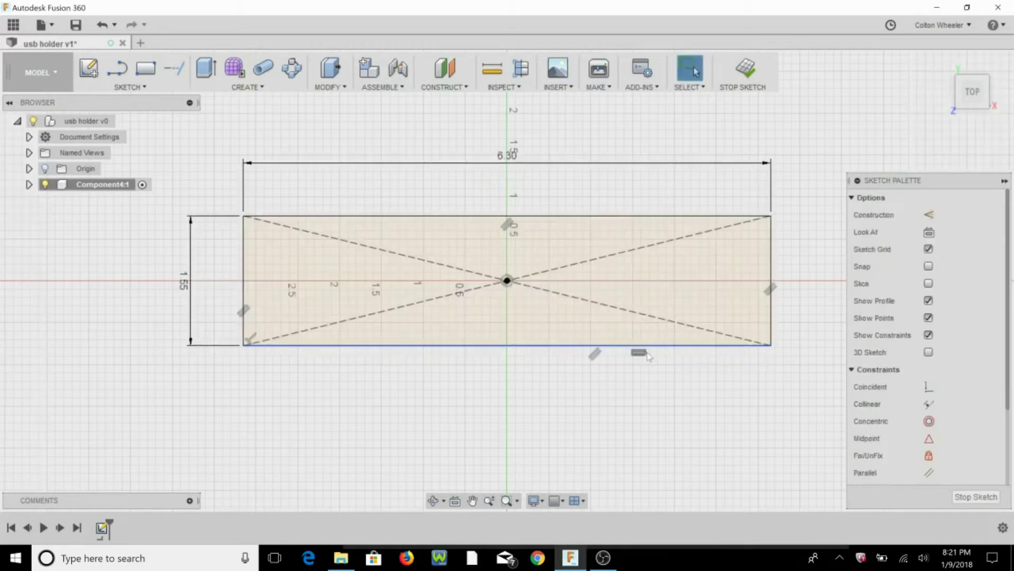
- Extrude the rectangle upward 1.25 inches as a new body
shift+middle_drag(676, 382, 675, 342)
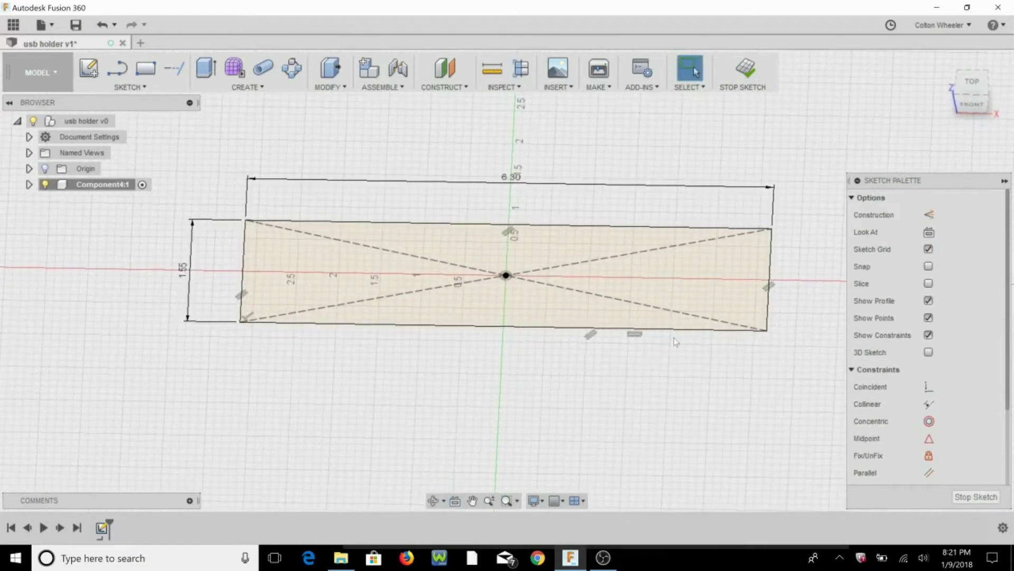
key(e)
click(561, 309)
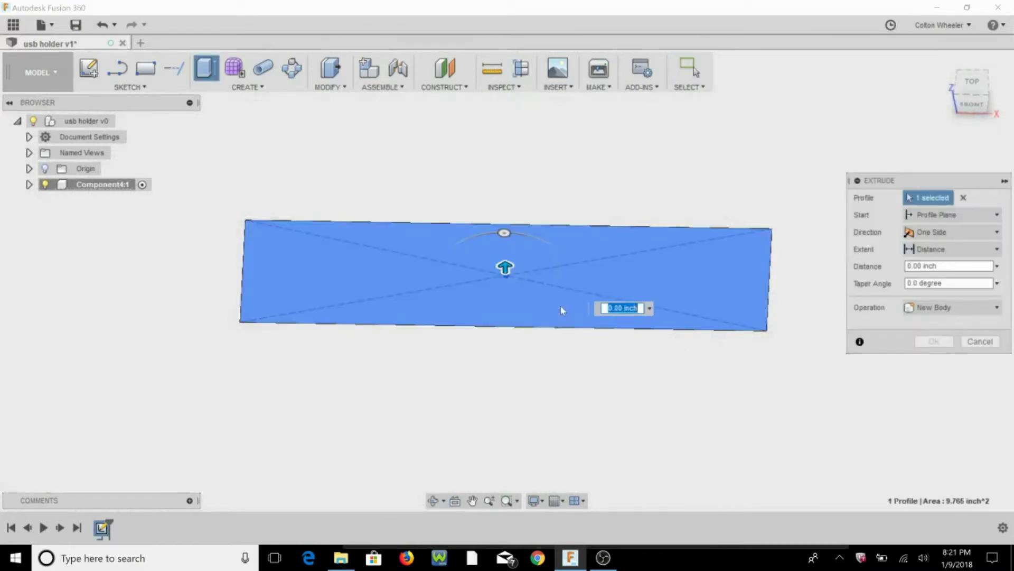
text(1.25)
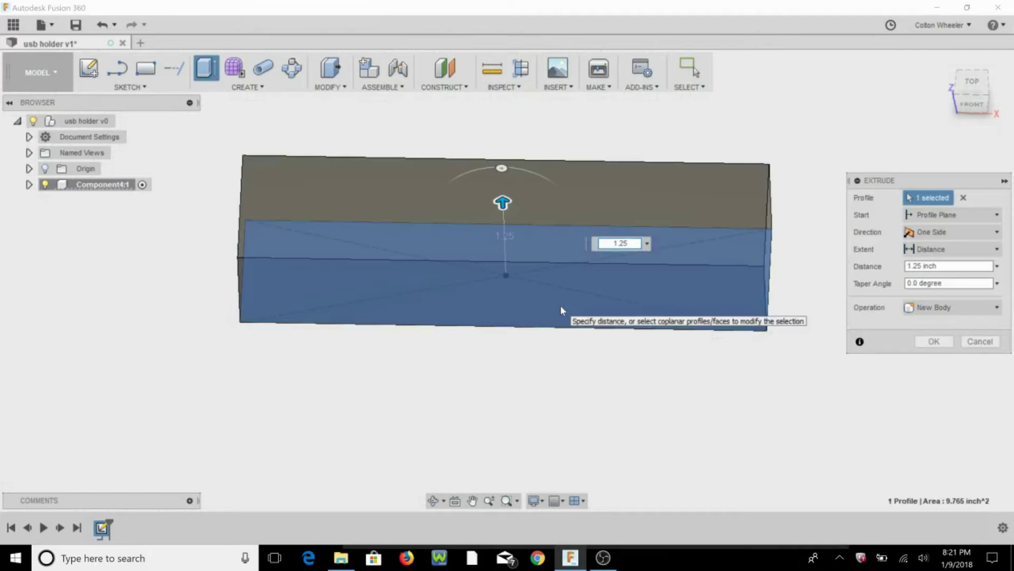
key(Return)
- Sketch a rectangle 0.20 inch wide and 0.55 inch high on the block's top face, near its right end
shift+middle_drag(628, 369, 636, 403)
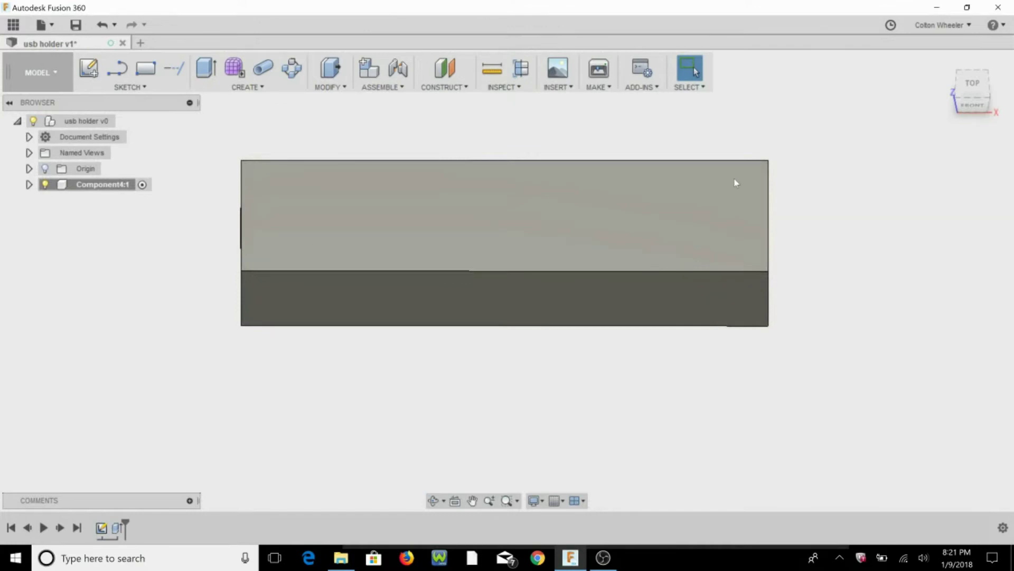
key(r)
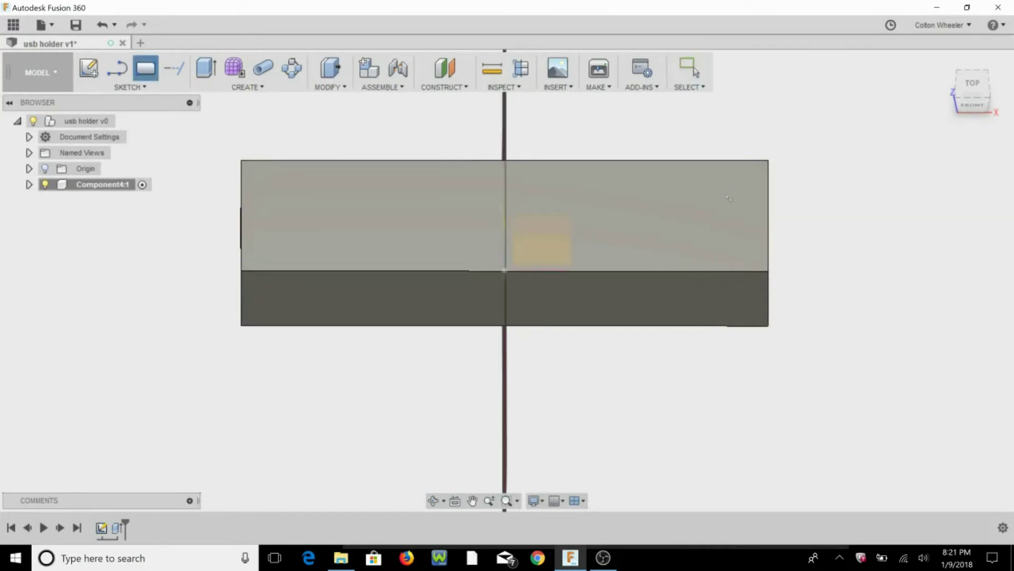
click(727, 199)
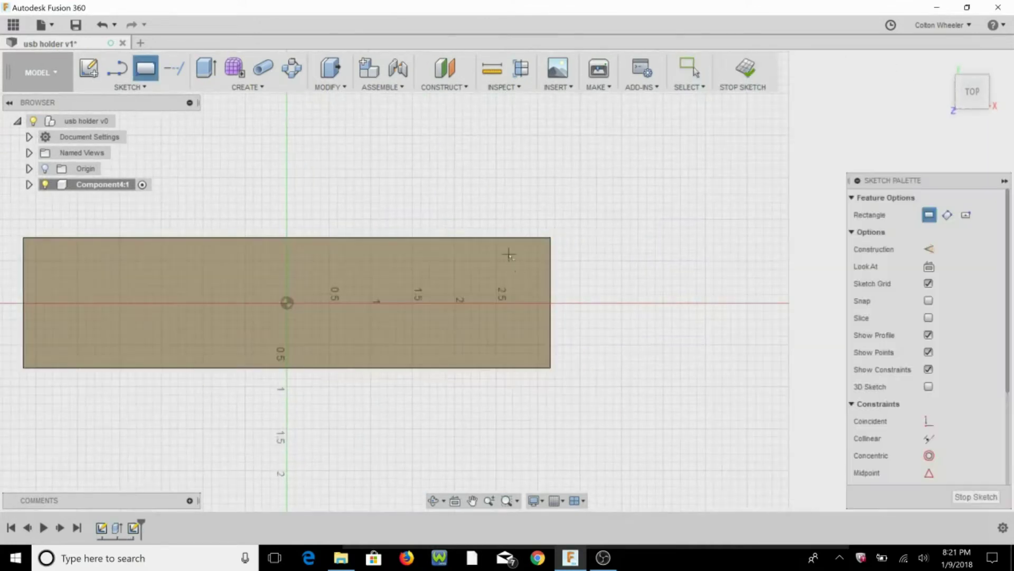
click(509, 254)
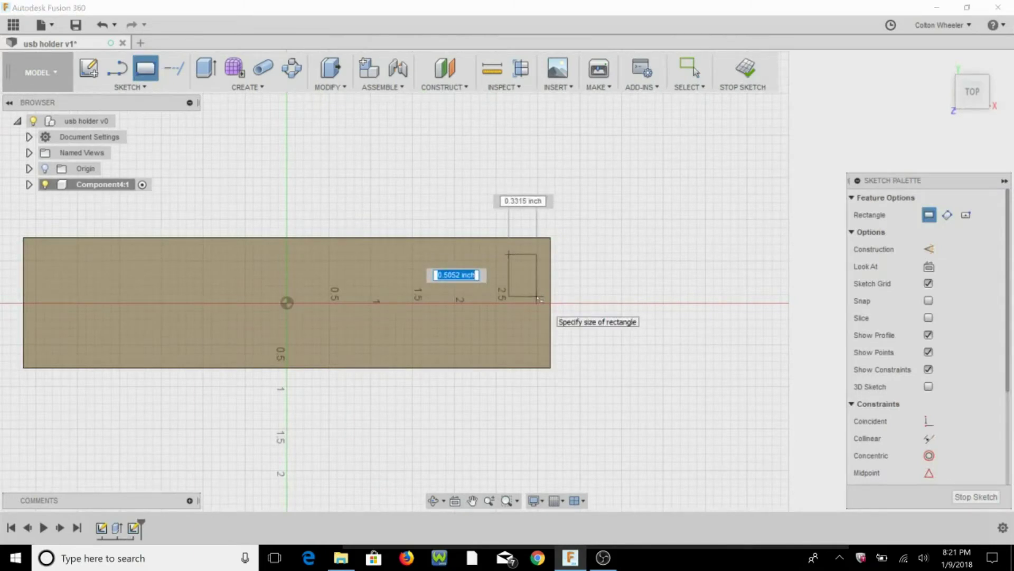
text(55)
key(Tab)
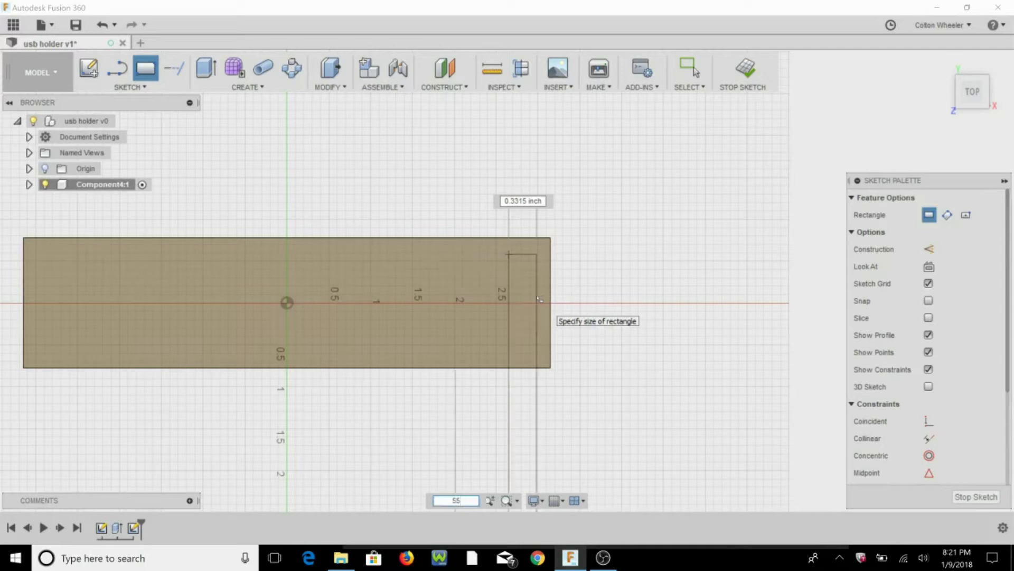
key(BackSpace)
text(.2)
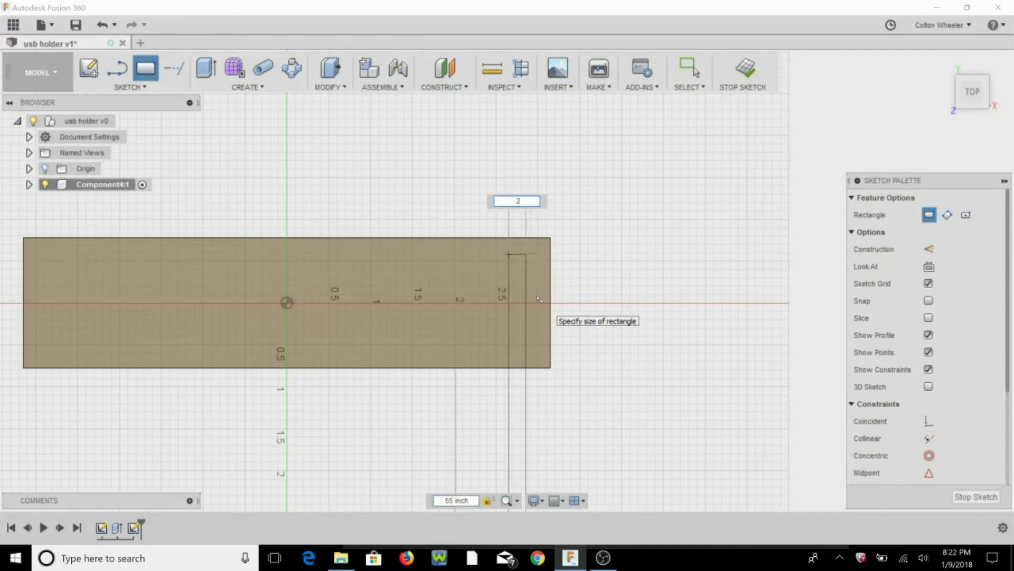
key(Tab)
key(BackSpace)
key(Return)
key(Escape)
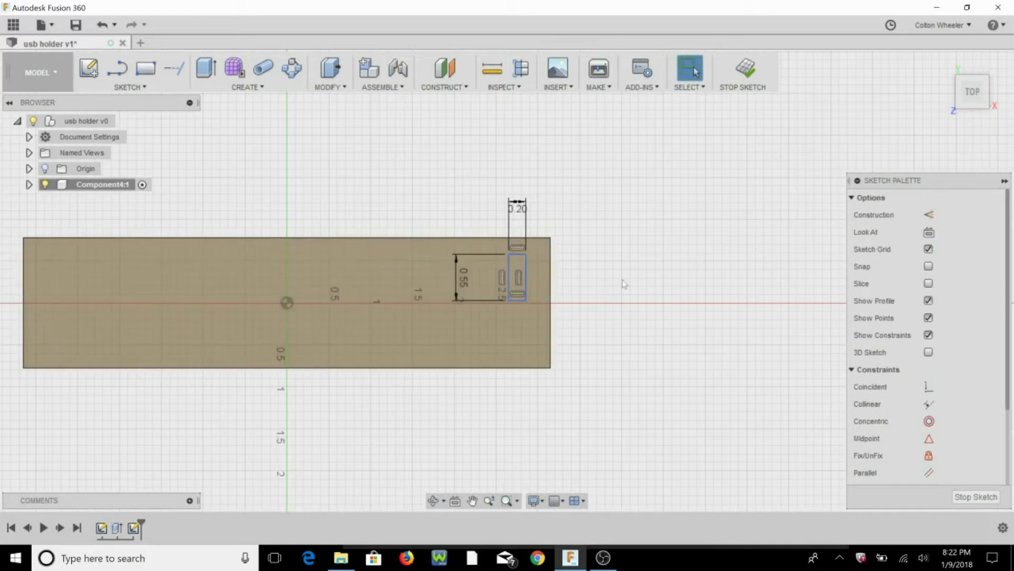
- Dimension the small rectangle 0.25 inch from the block's right end and 0.25 inch from its back edge
key(d)
scroll(556, 301, up, 3)
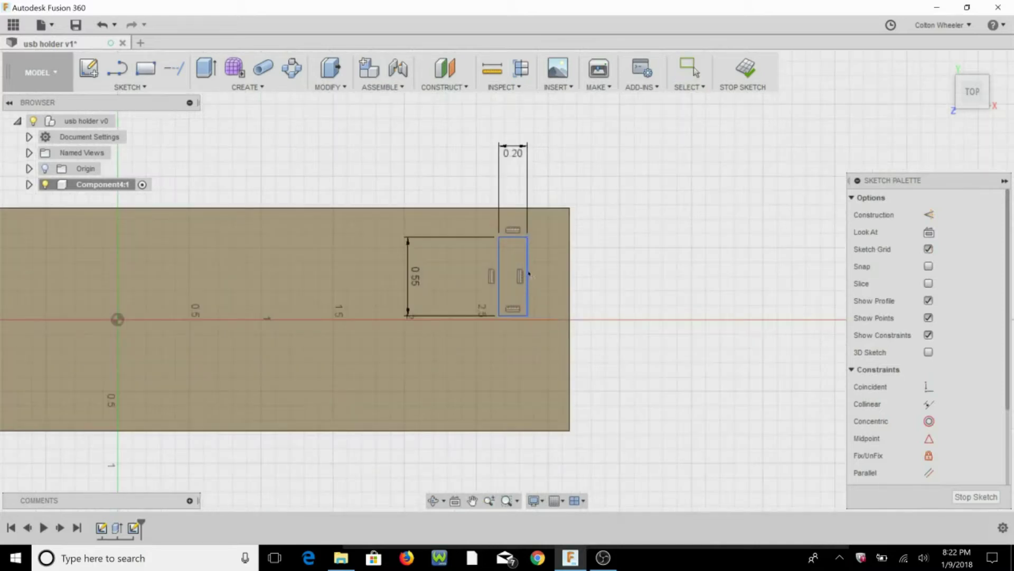
click(571, 265)
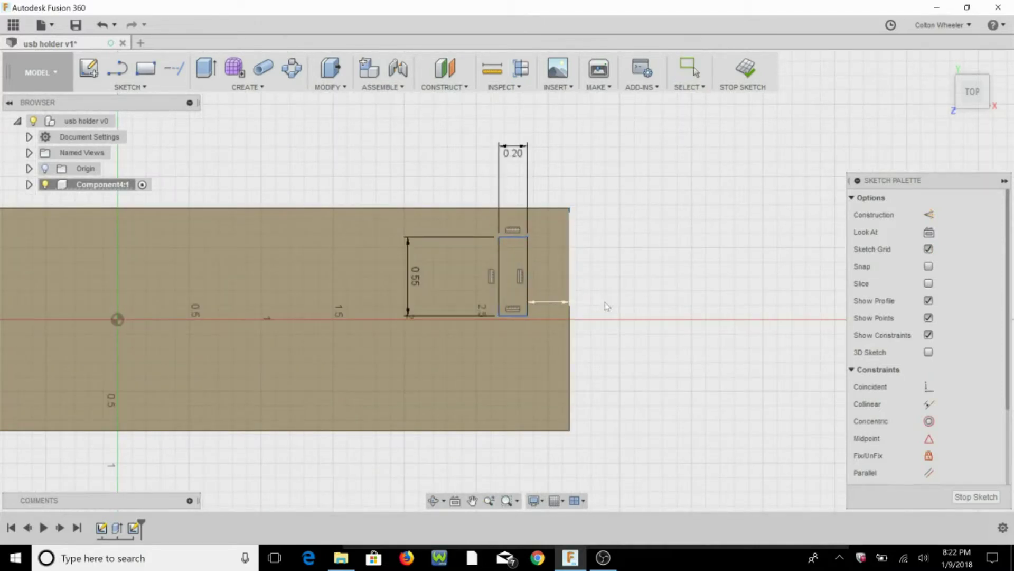
click(608, 303)
text(25)
key(Return)
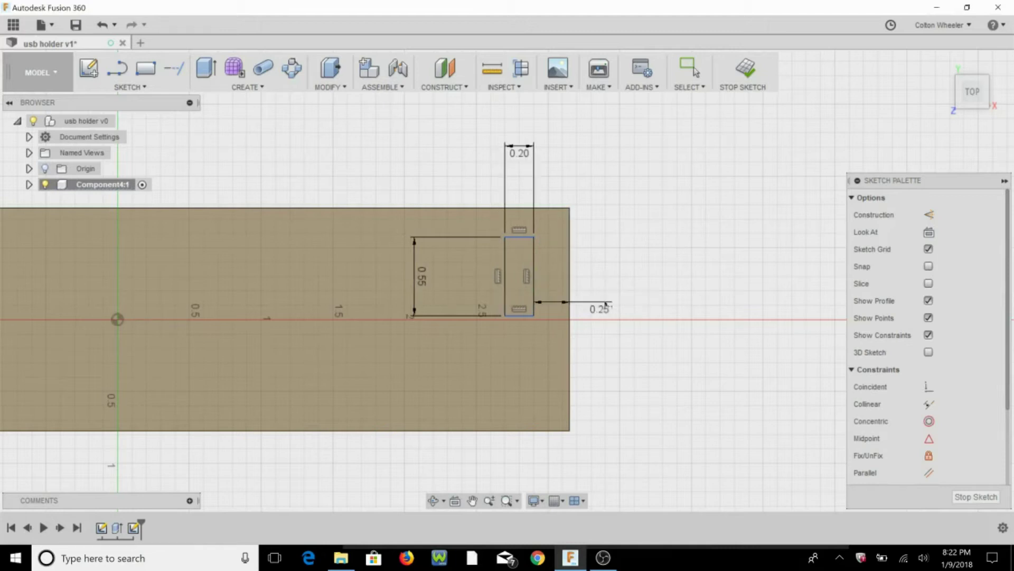
click(521, 238)
click(624, 252)
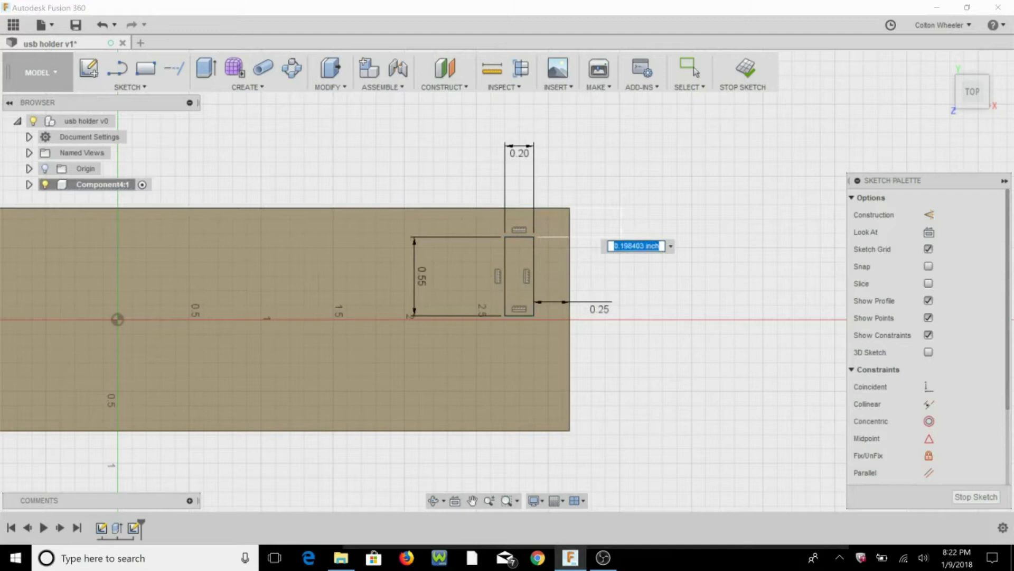
text(25)
key(Return)
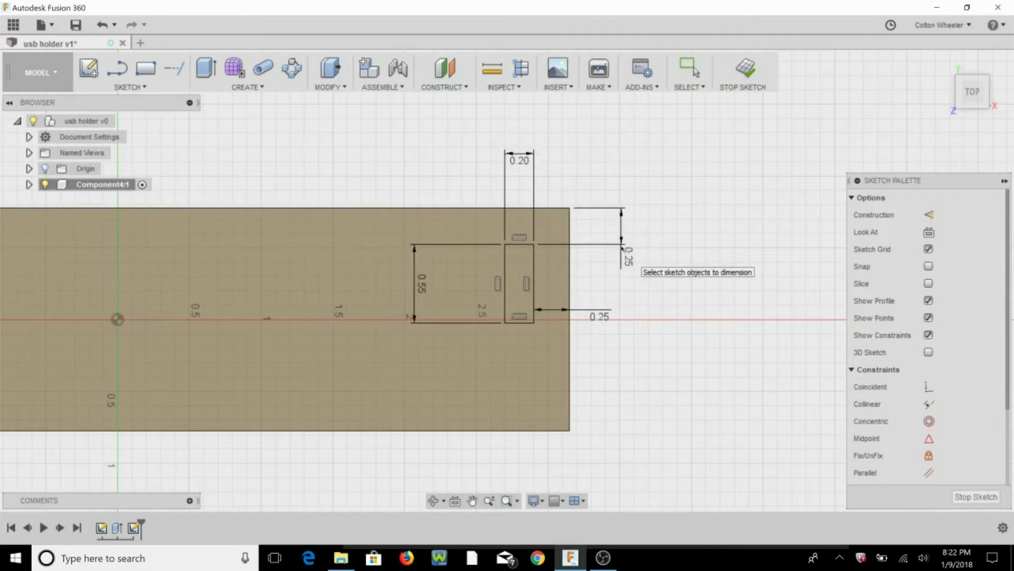
key(Escape)
- Extrude the small rectangle -0.625 inch as a cut into the block to form the USB slot
scroll(698, 147, down, 3)
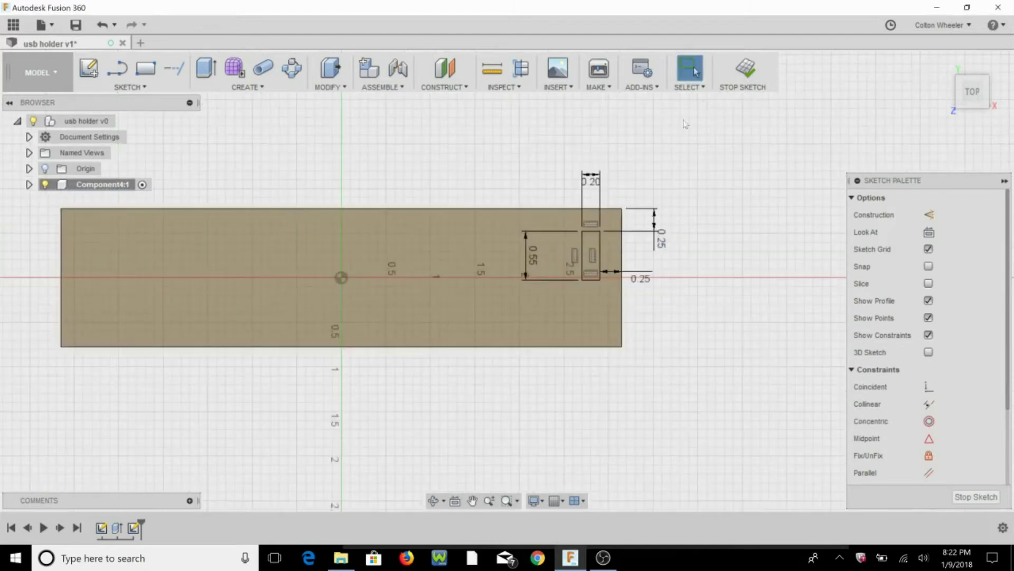
key(e)
click(592, 254)
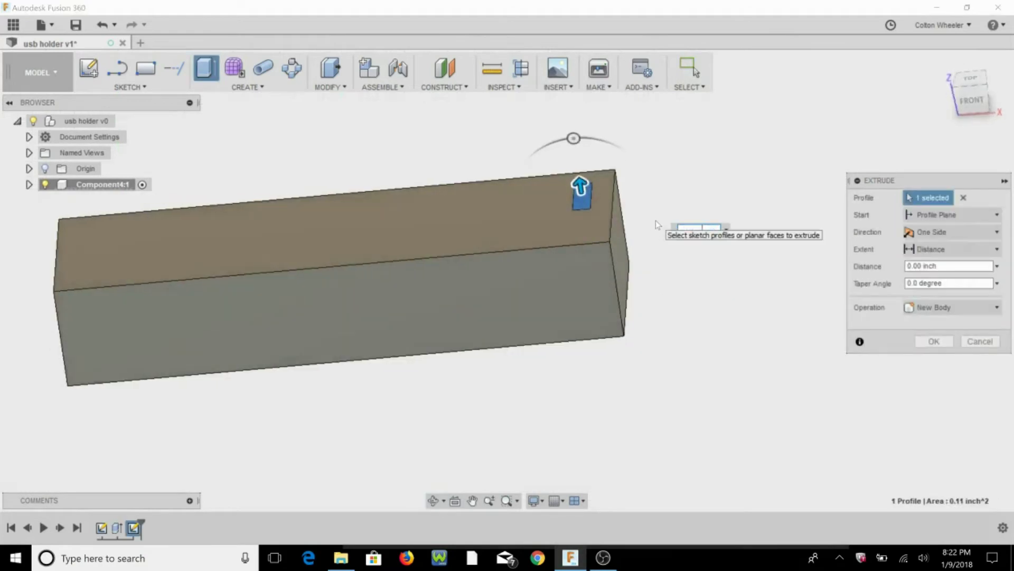
text(-.625)
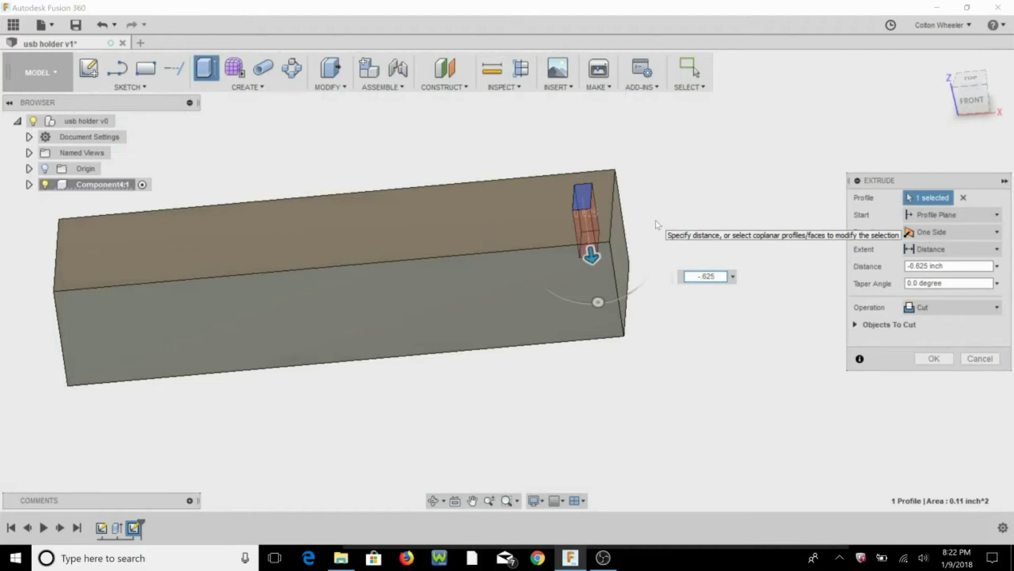
key(Return)
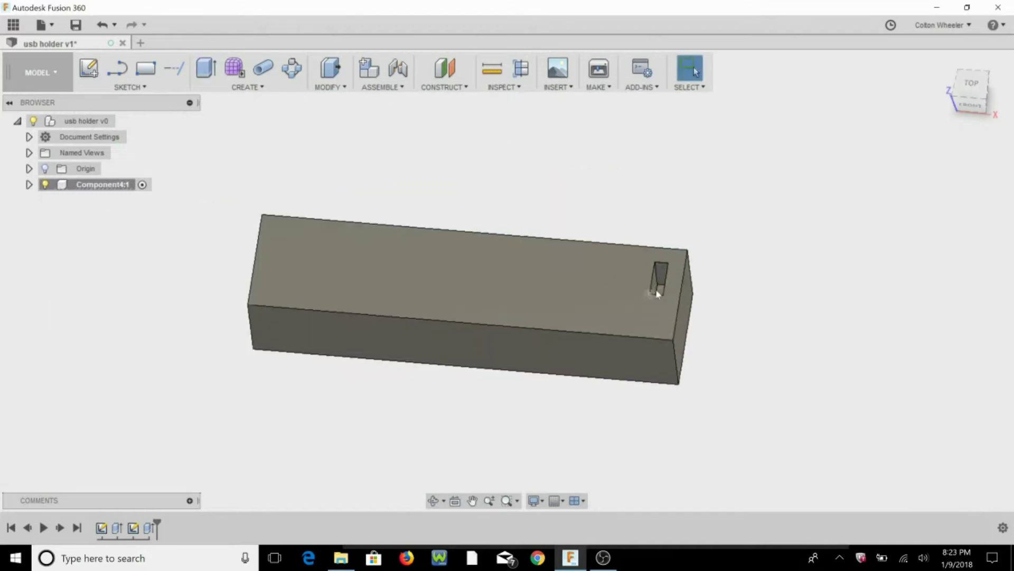
- Start a rectangular pattern of the USB slot cut feature, using the block's long back top edge as the direction
scroll(662, 296, up, 2)
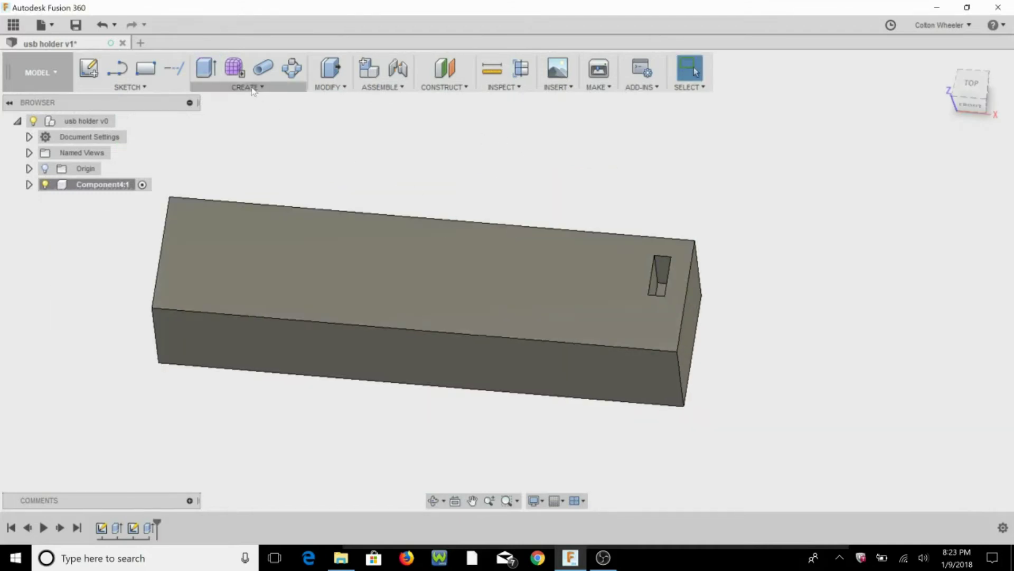
click(246, 86)
mouse_move(261, 344)
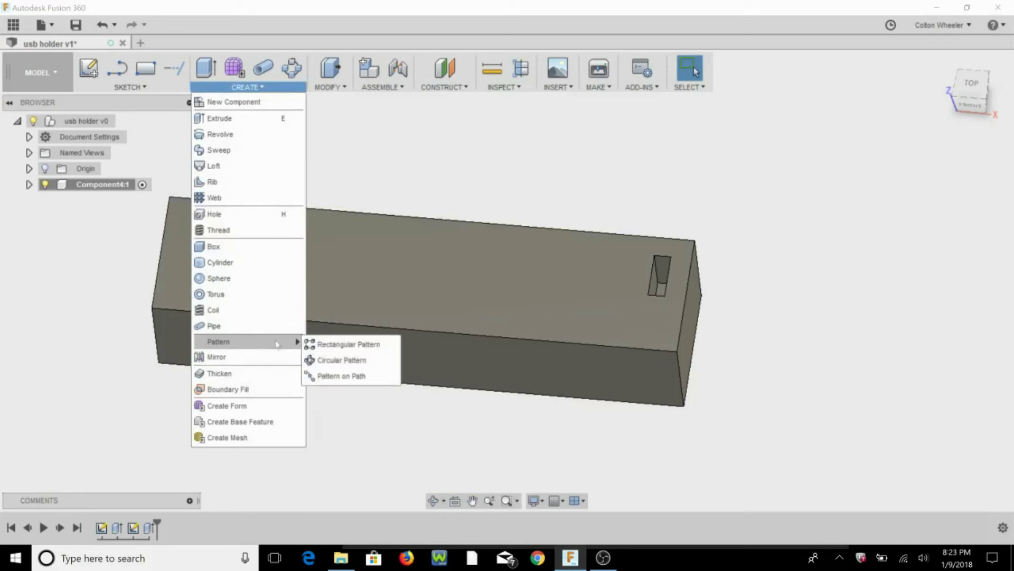
click(320, 346)
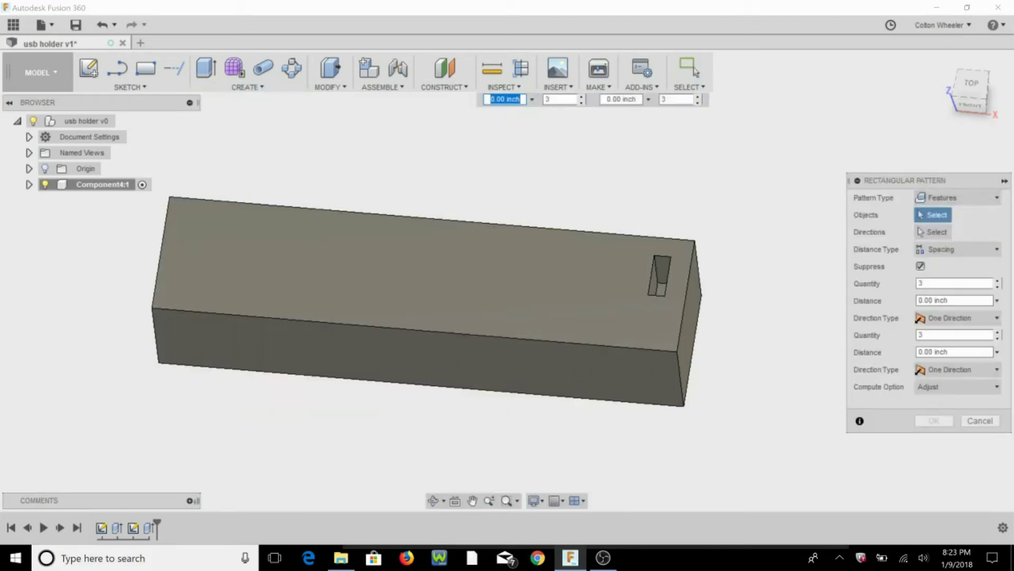
click(150, 527)
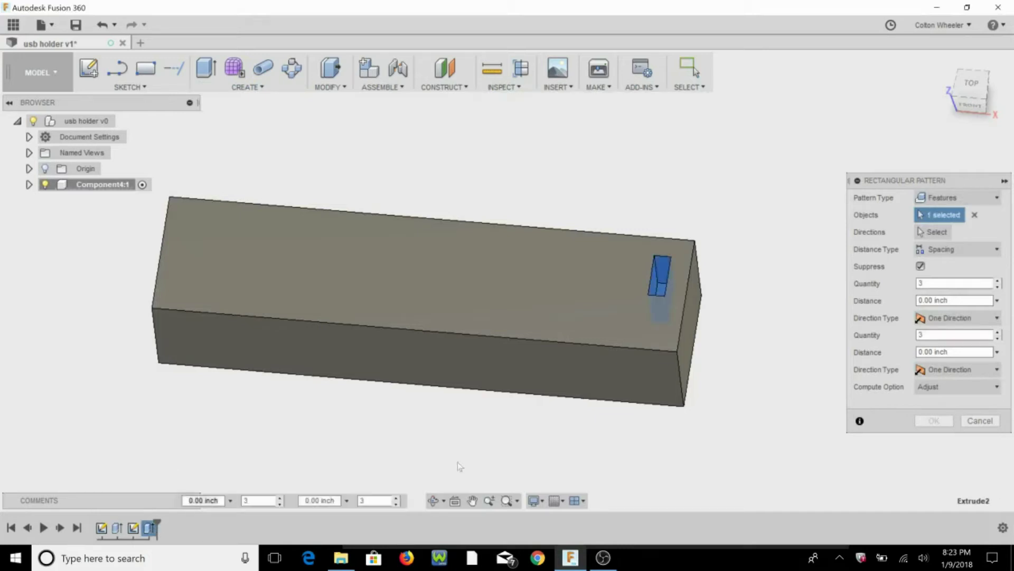
click(917, 235)
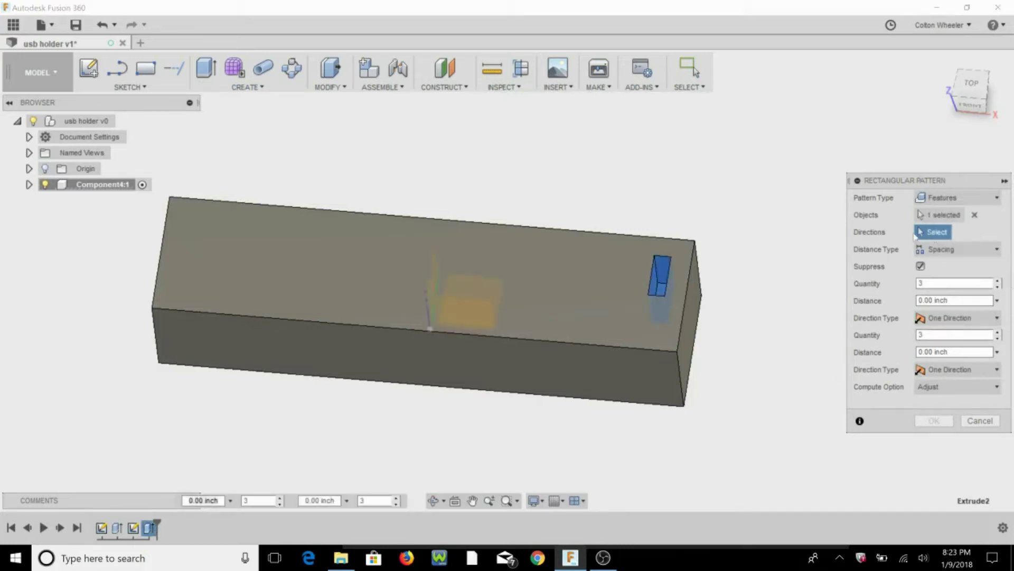
click(628, 235)
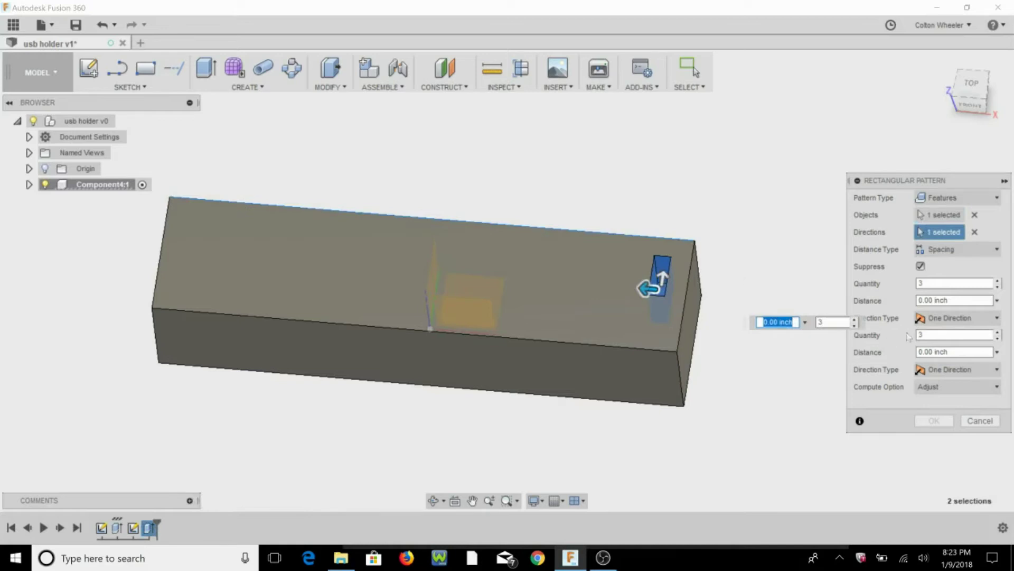
- Pattern the slot with the Extent distance type, a quantity of 12 and a distance of 5.6 inches along the block
click(974, 250)
click(967, 261)
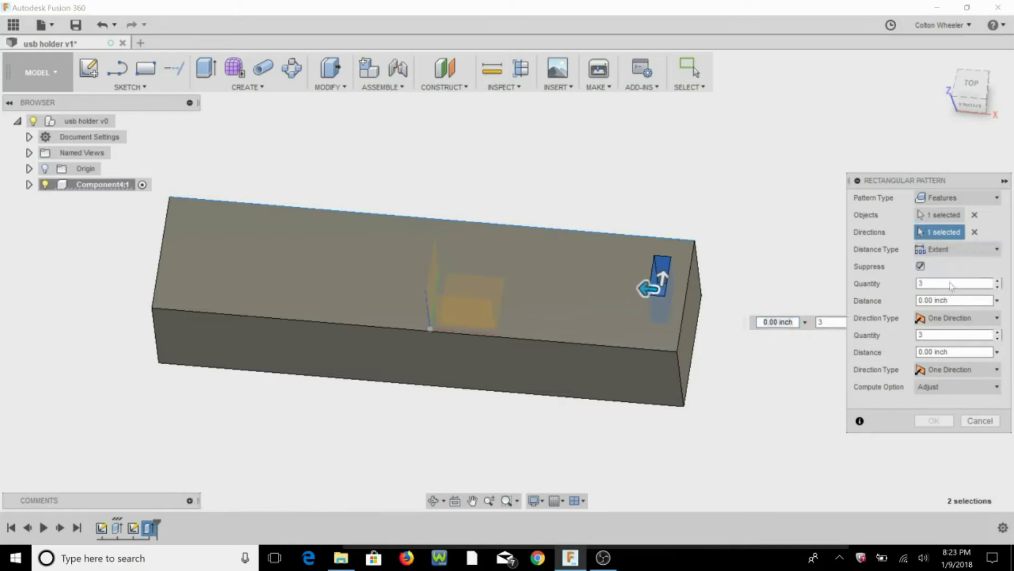
click(959, 284)
text(12)
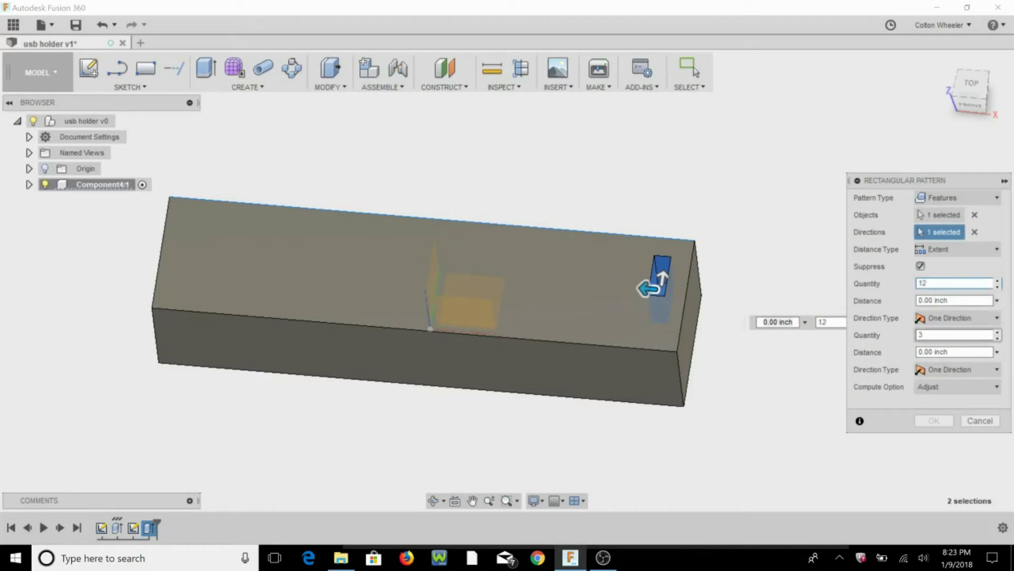
key(Tab)
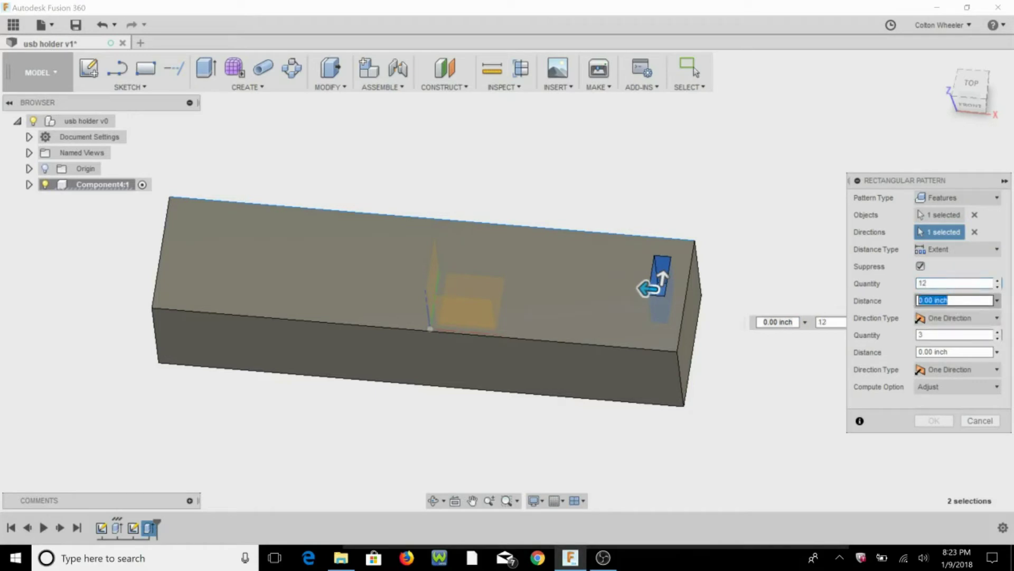
text(5.6)
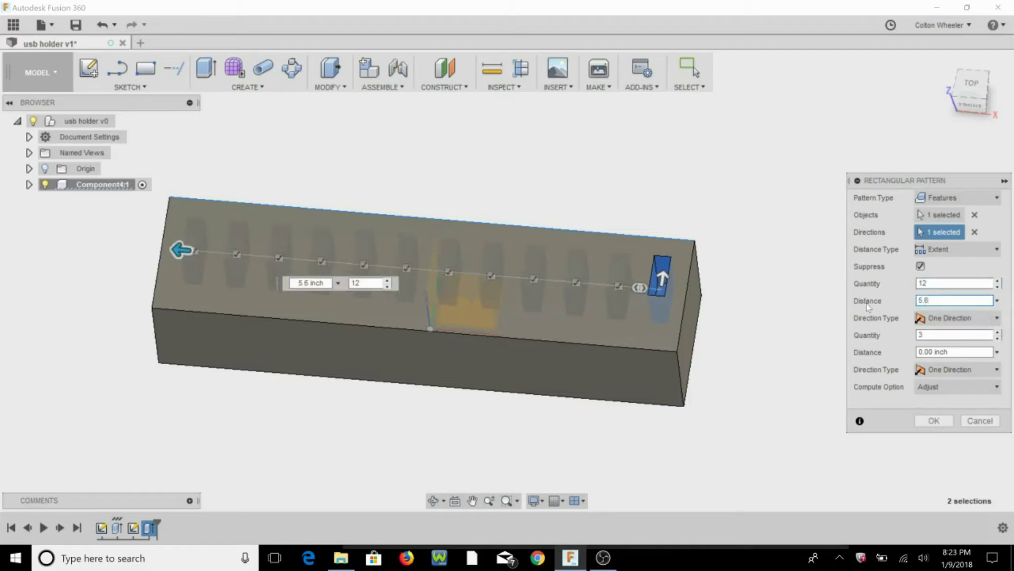
key(Return)
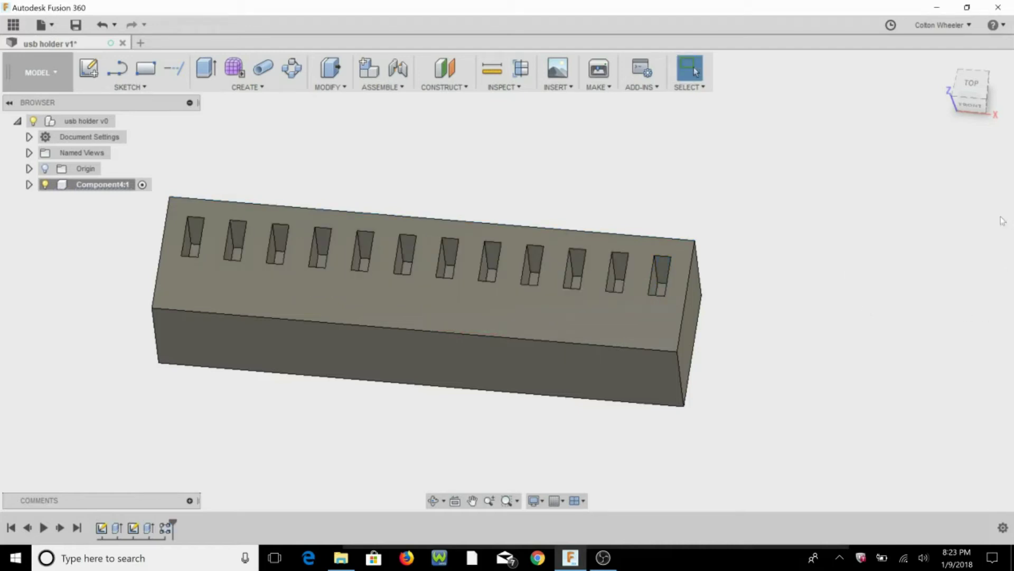
- Chamfer the block's long front top edge with an equal distance of about 0.52 inch
scroll(819, 190, down, 3)
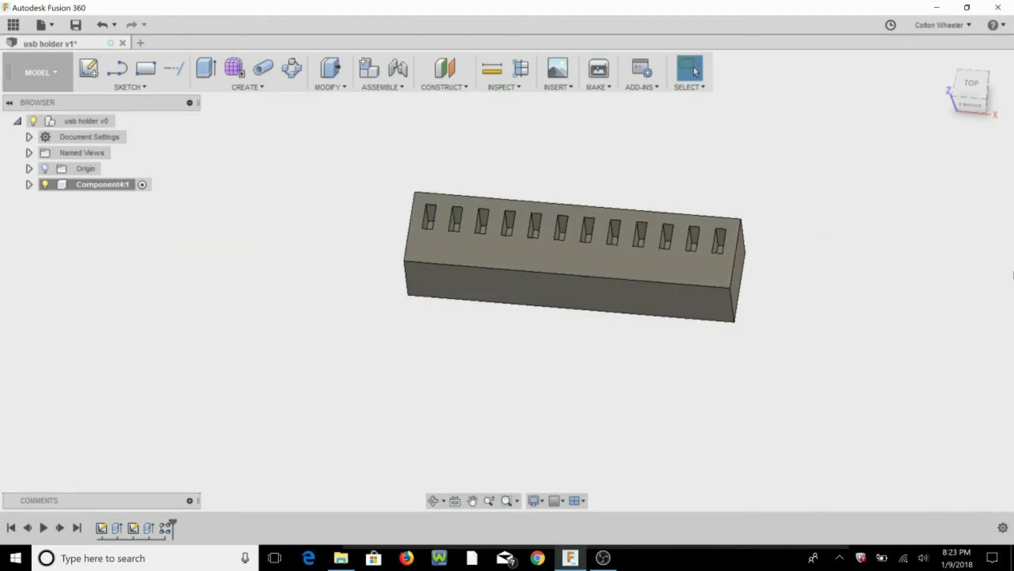
shift+middle_drag(806, 281, 810, 256)
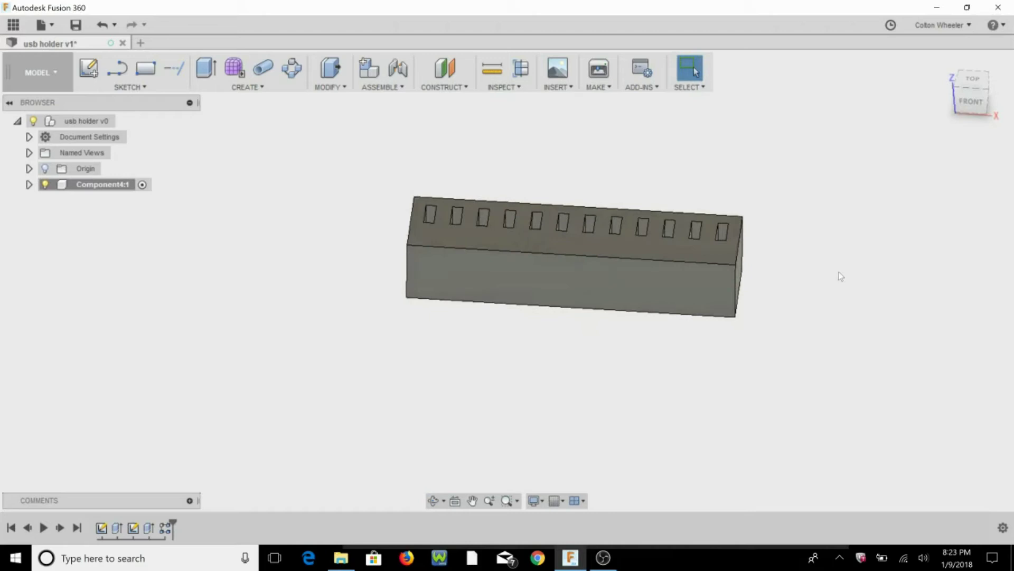
click(272, 88)
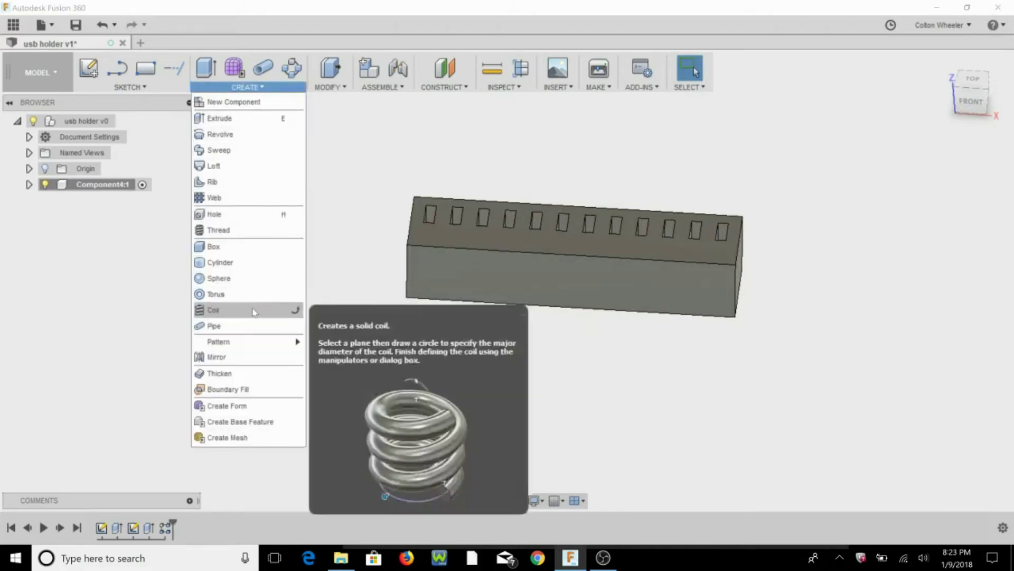
click(333, 89)
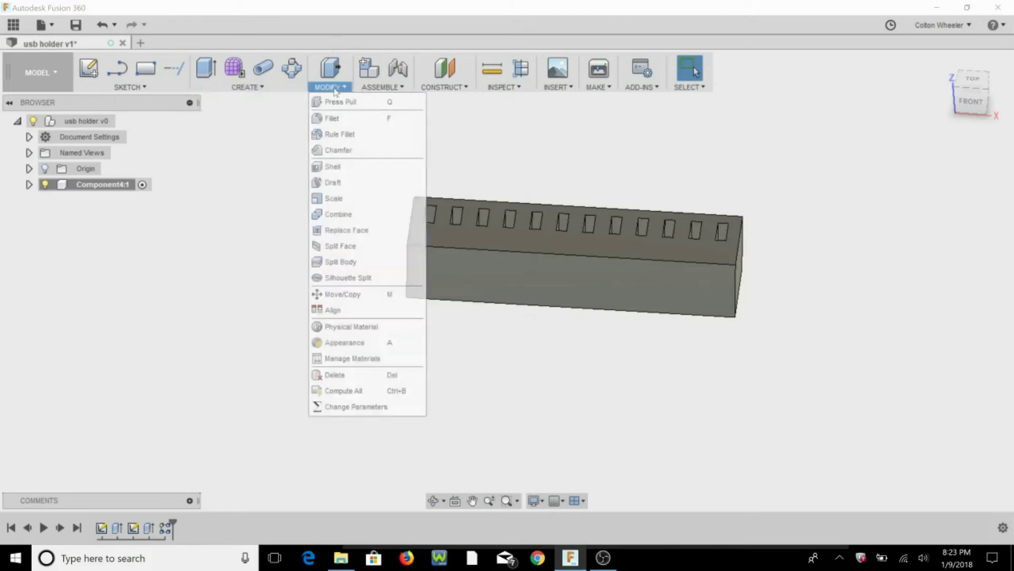
click(359, 157)
click(458, 246)
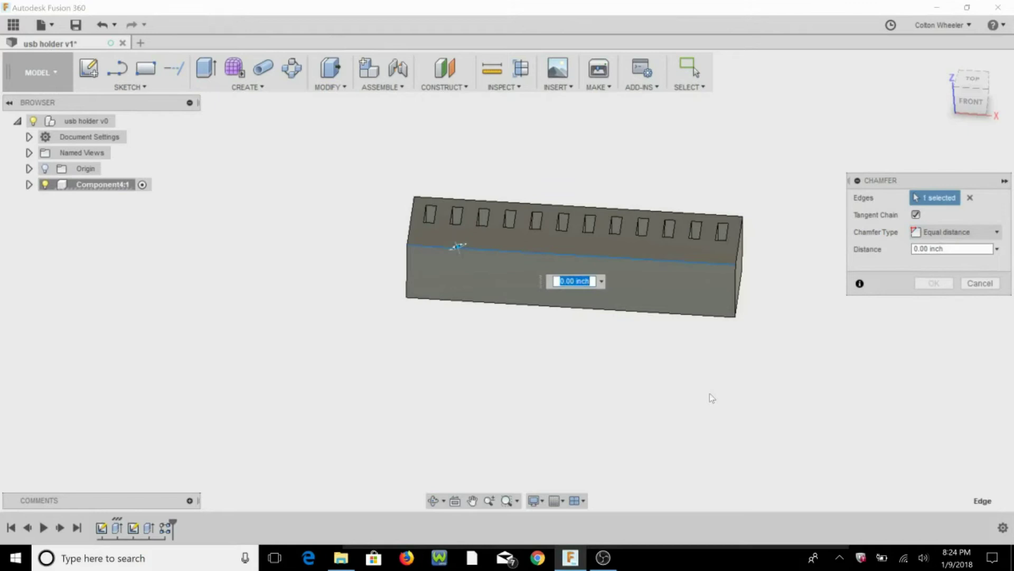
shift+middle_drag(709, 397, 581, 391)
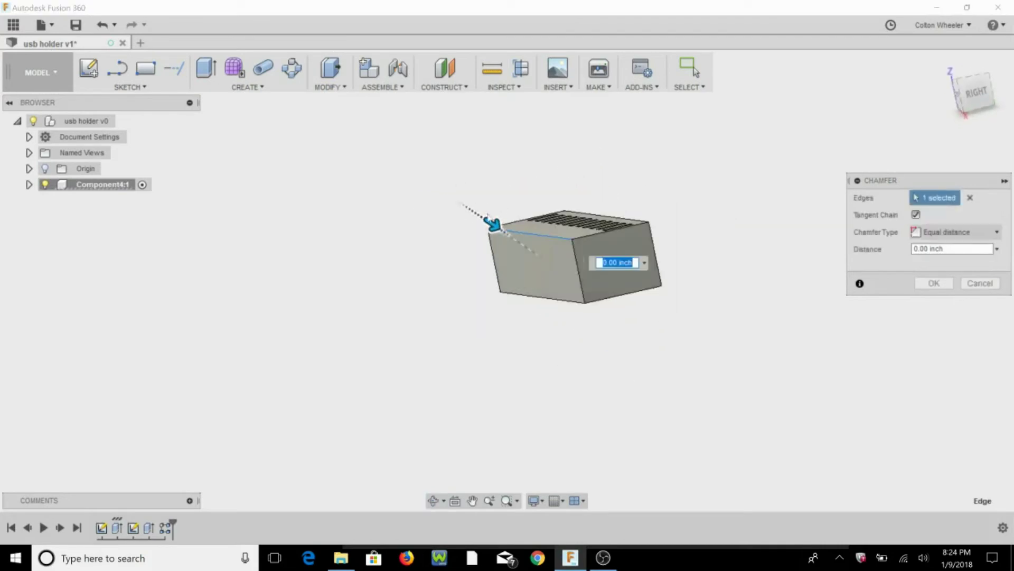
drag(498, 228, 518, 242)
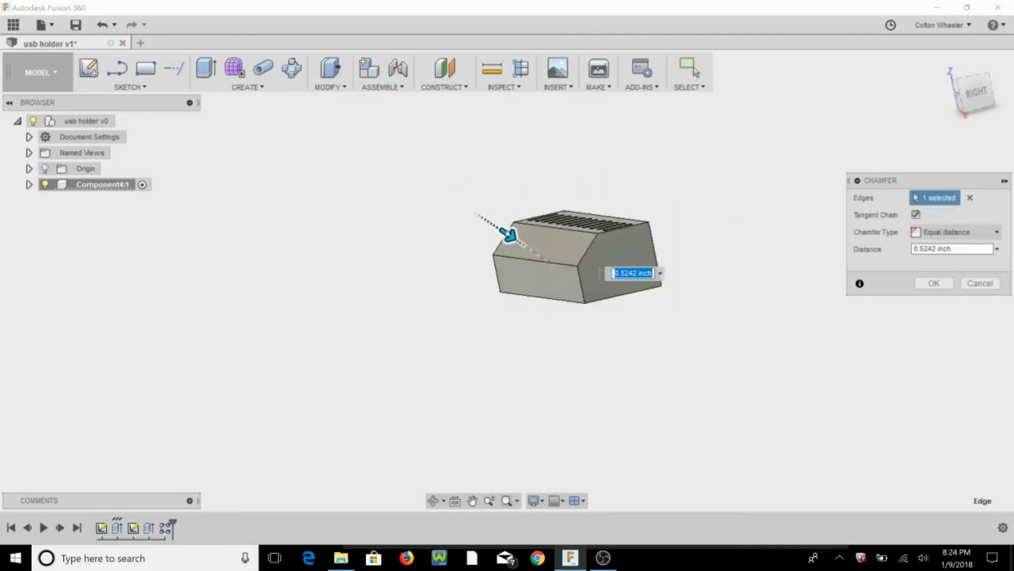
- Set the front edge chamfer's distance to 0.5 inch and finish it
shift+middle_drag(704, 231, 697, 254)
scroll(530, 296, up, 3)
scroll(600, 288, up, 2)
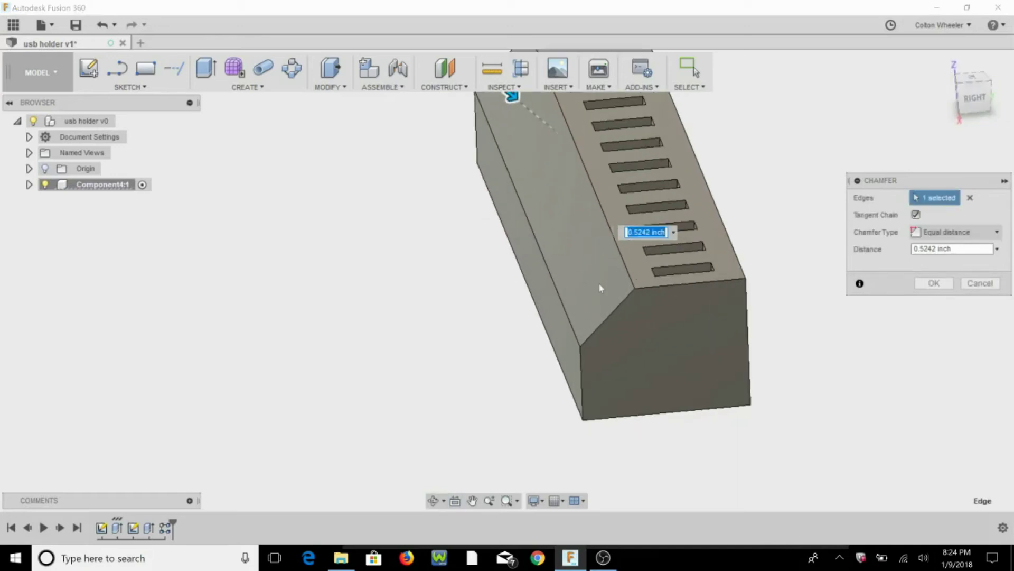
text(0.45)
text(.5)
key(Return)
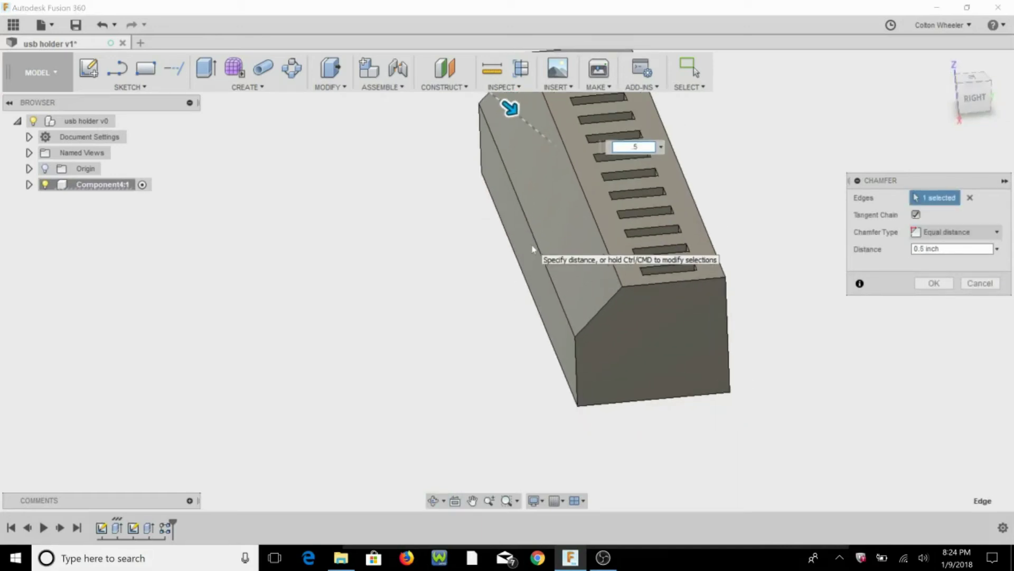
key(Return)
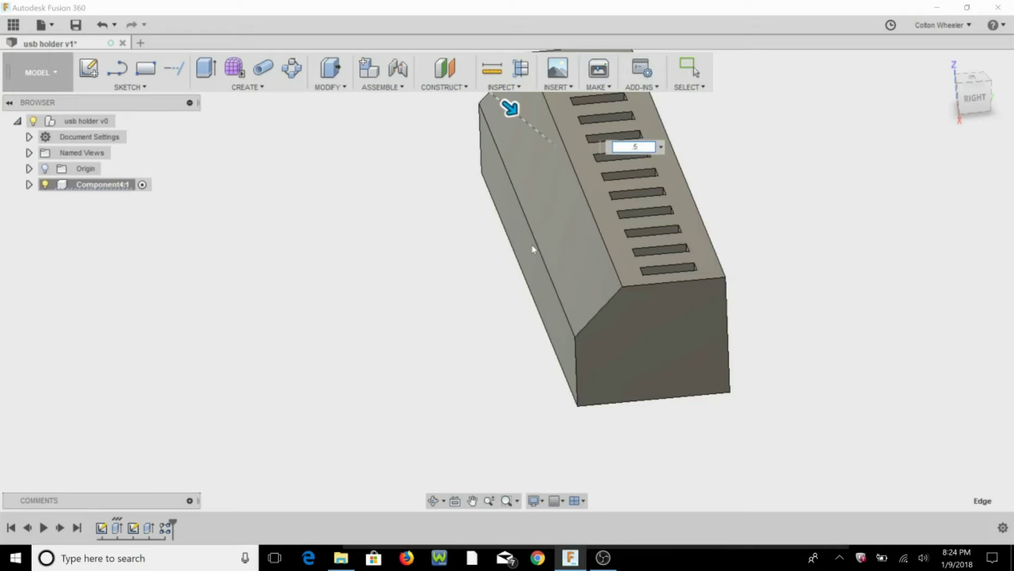
shift+middle_drag(764, 288, 875, 326)
key(Escape)
- Sketch a rectangle 0.95 inch wide and 0.1 inch high on the top face's plane, over the chamfer near the block's left end
scroll(297, 276, up, 3)
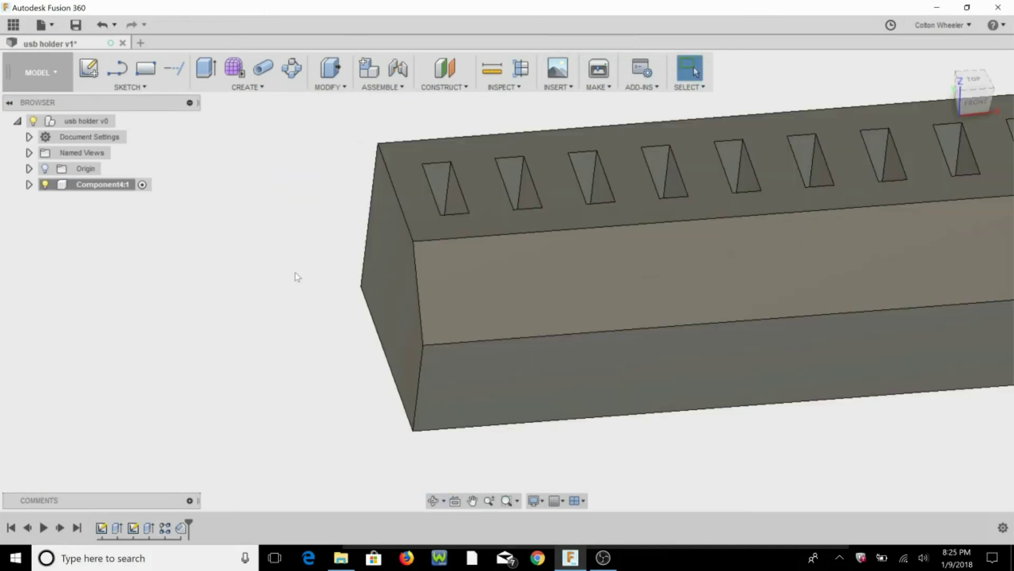
key(r)
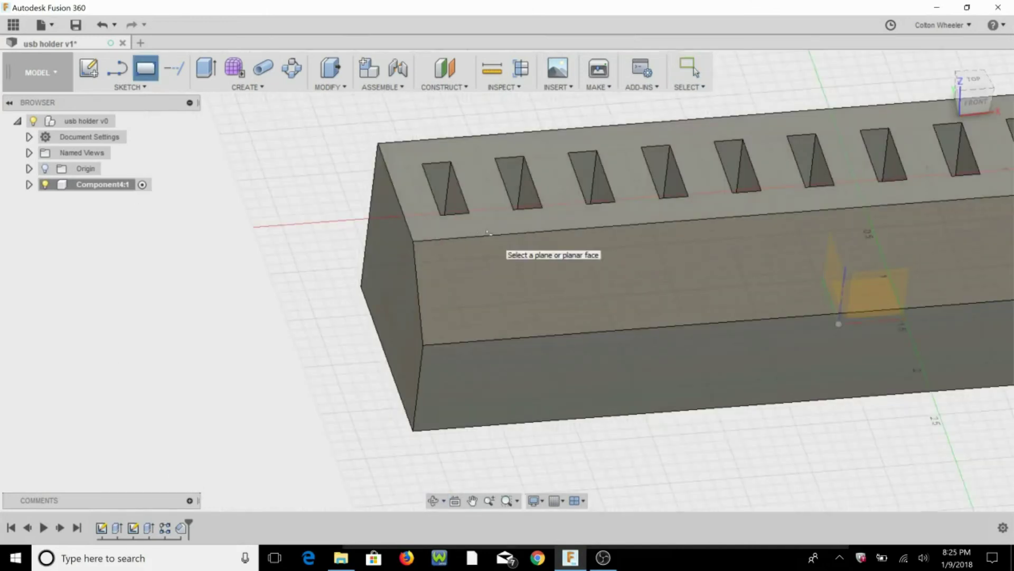
click(486, 233)
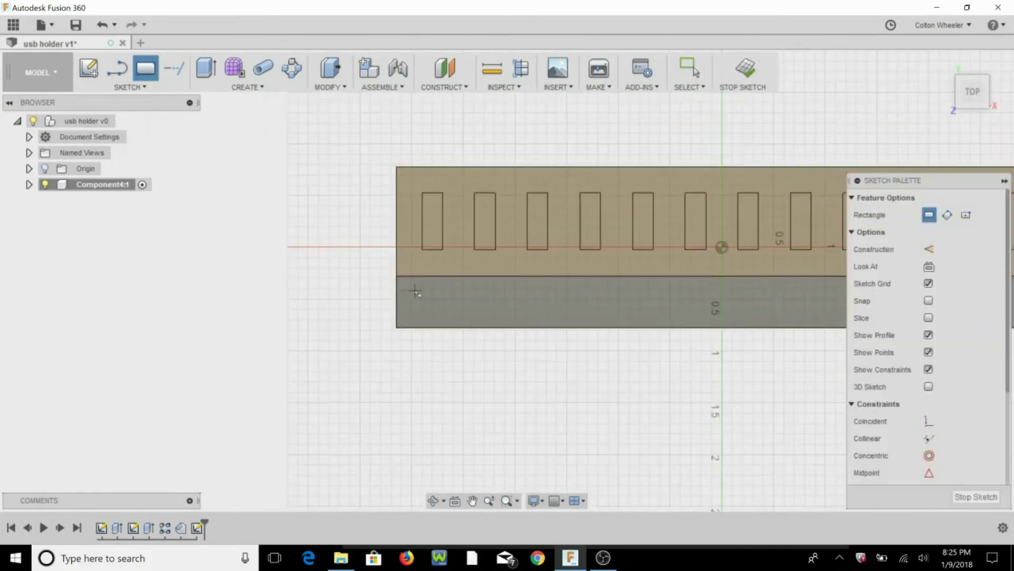
click(414, 288)
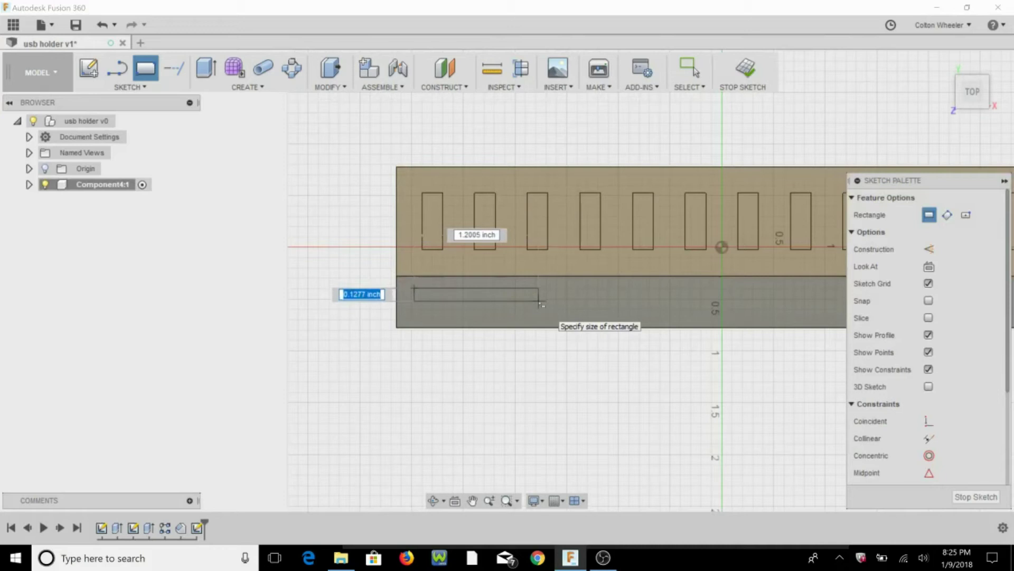
text(.1)
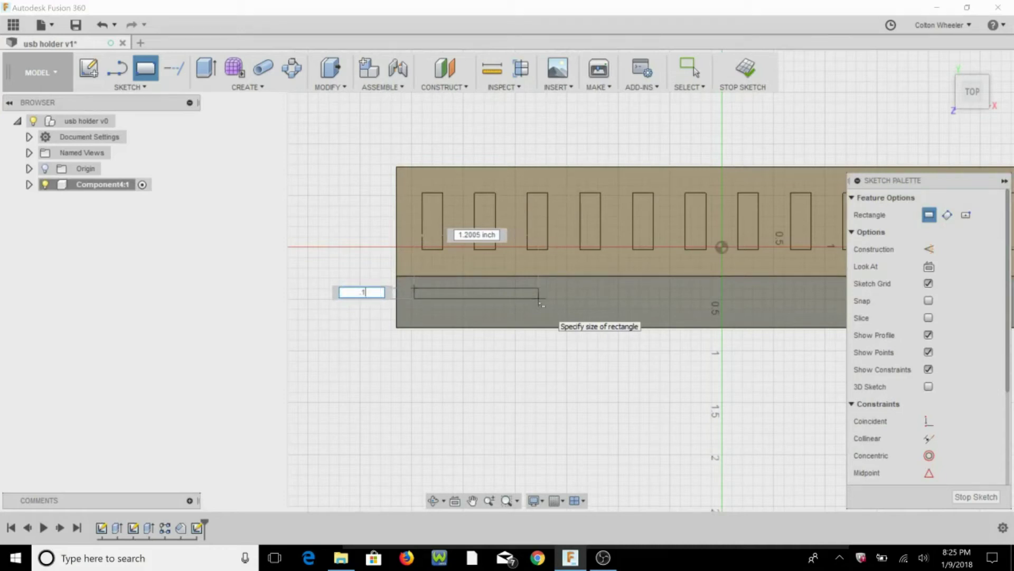
key(Tab)
key(BackSpace)
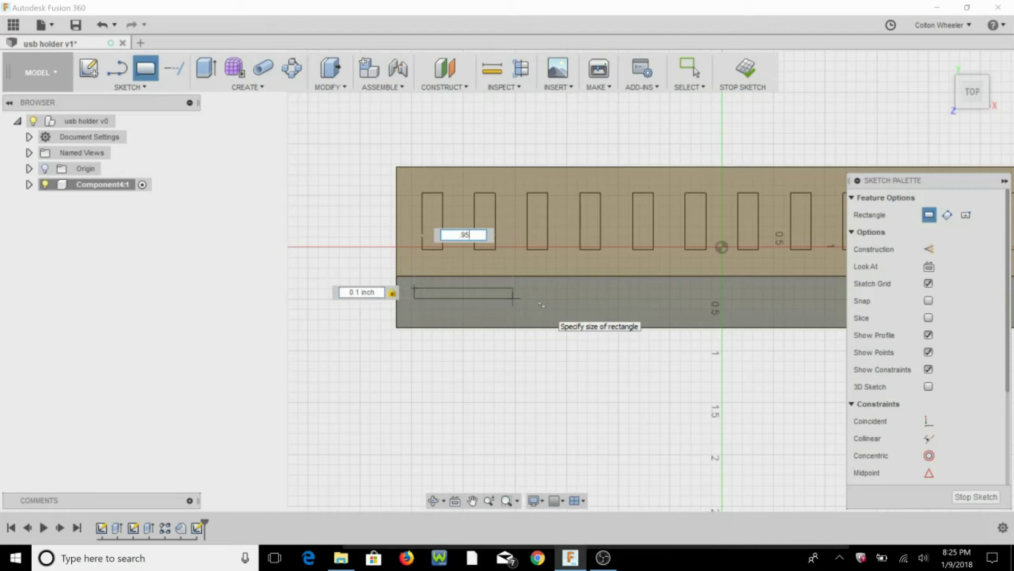
key(Return)
scroll(480, 298, up, 5)
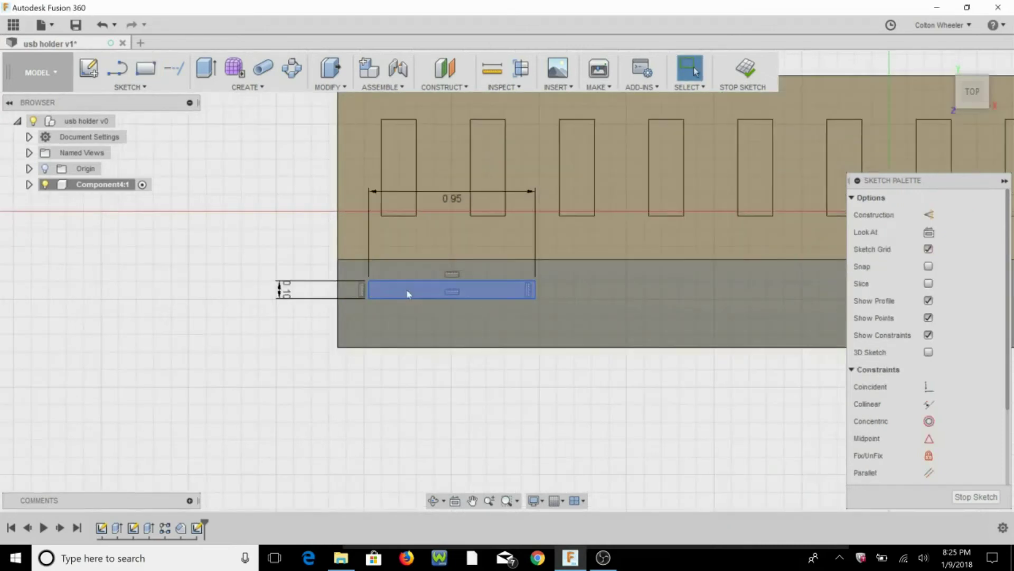
key(Escape)
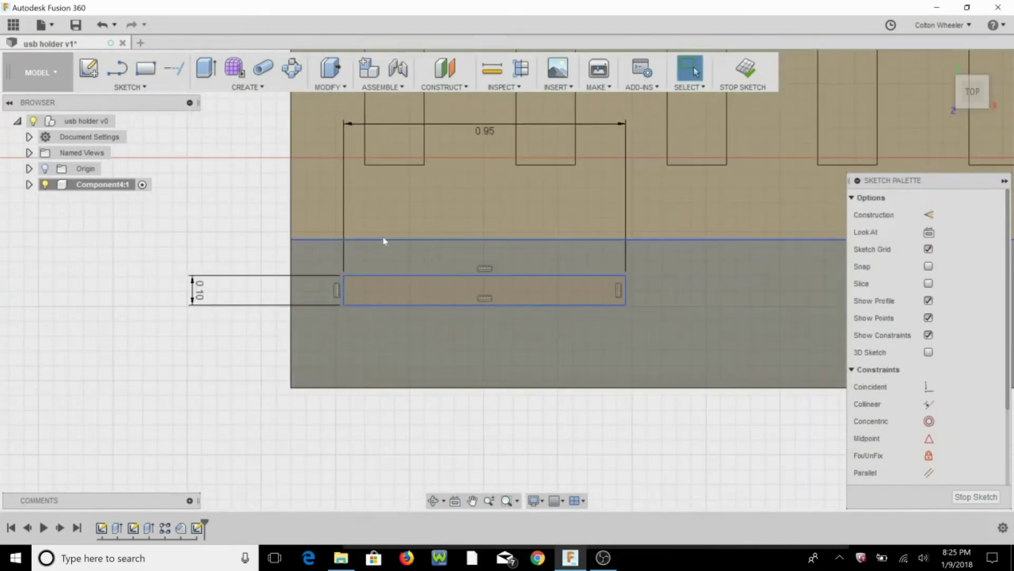
- Dimension the rectangle's upper edge 0.125 inch from the top face's front edge
click(387, 277)
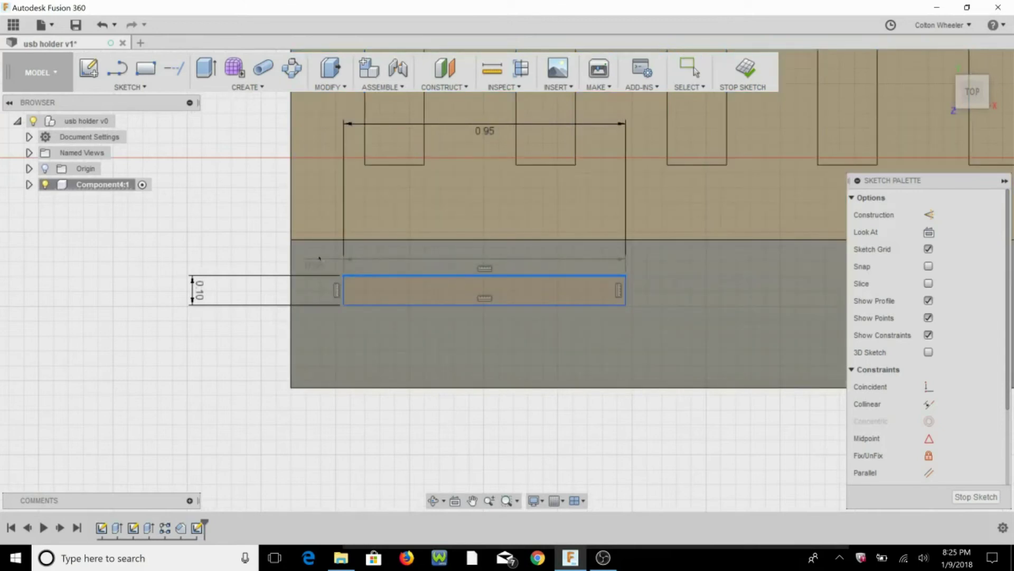
click(345, 241)
key(d)
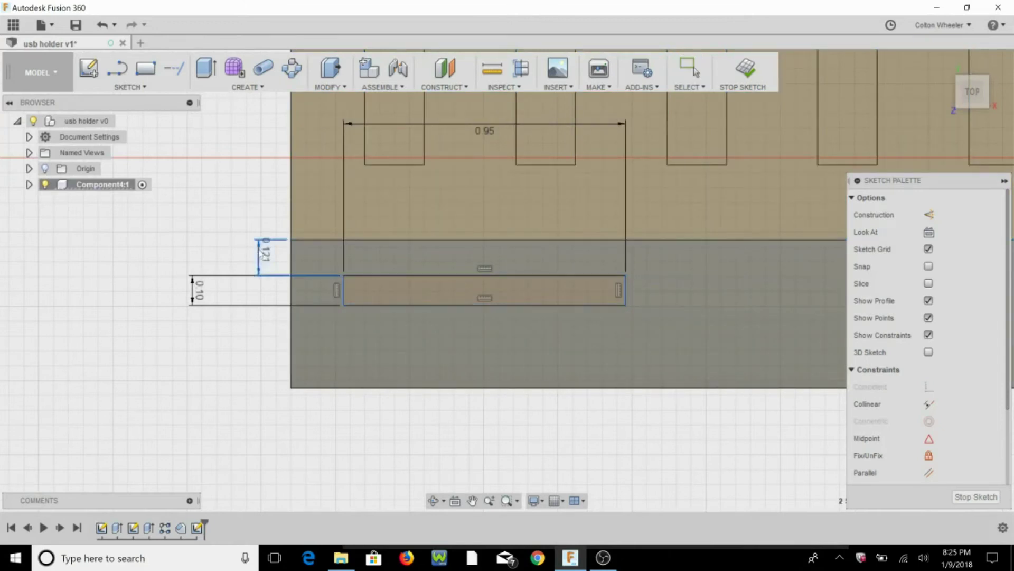
click(259, 286)
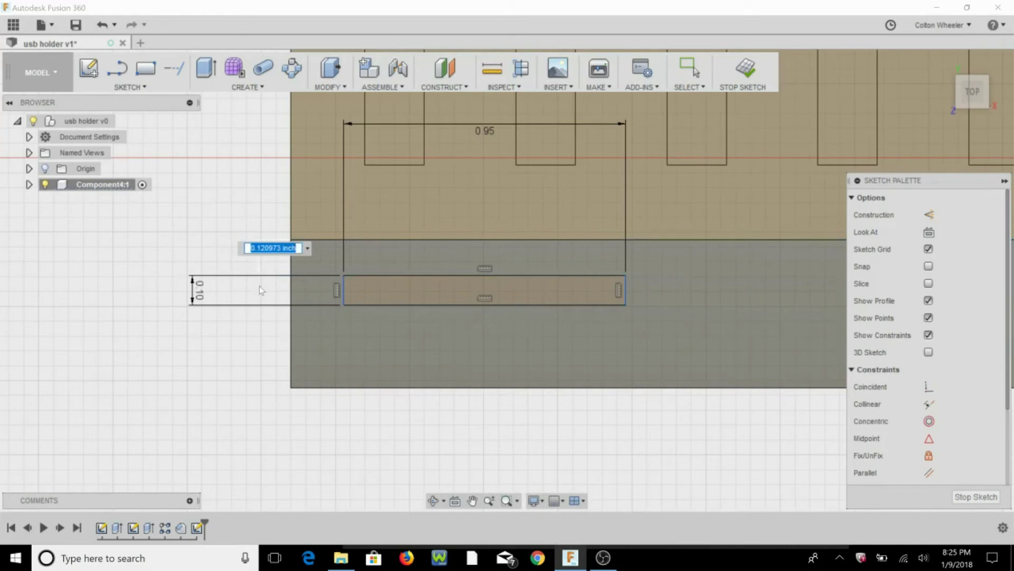
key(BackSpace)
text(.125)
key(Return)
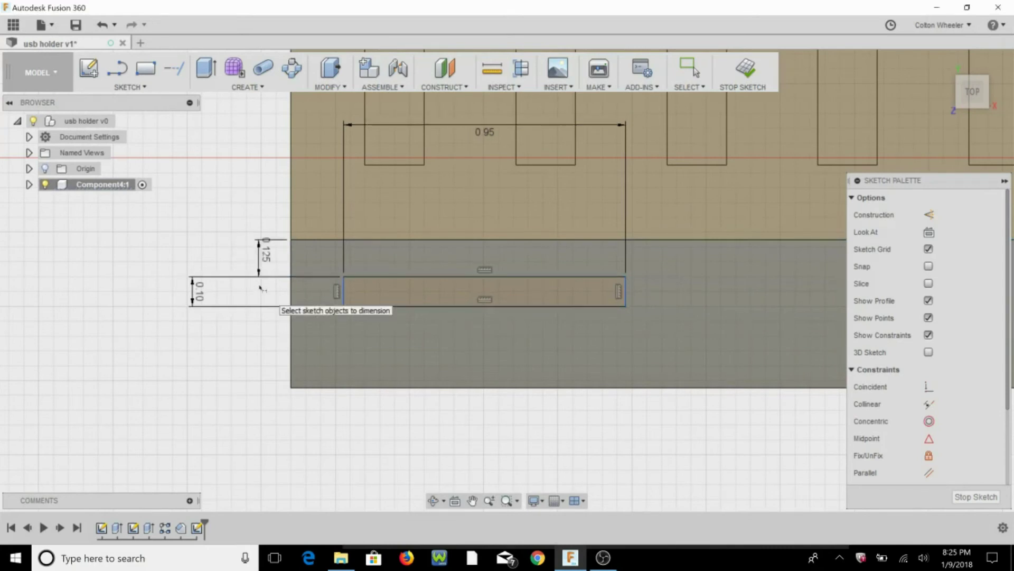
- Change the rectangle's offset from the top face's front edge to 0.1 inch
double_click(263, 258)
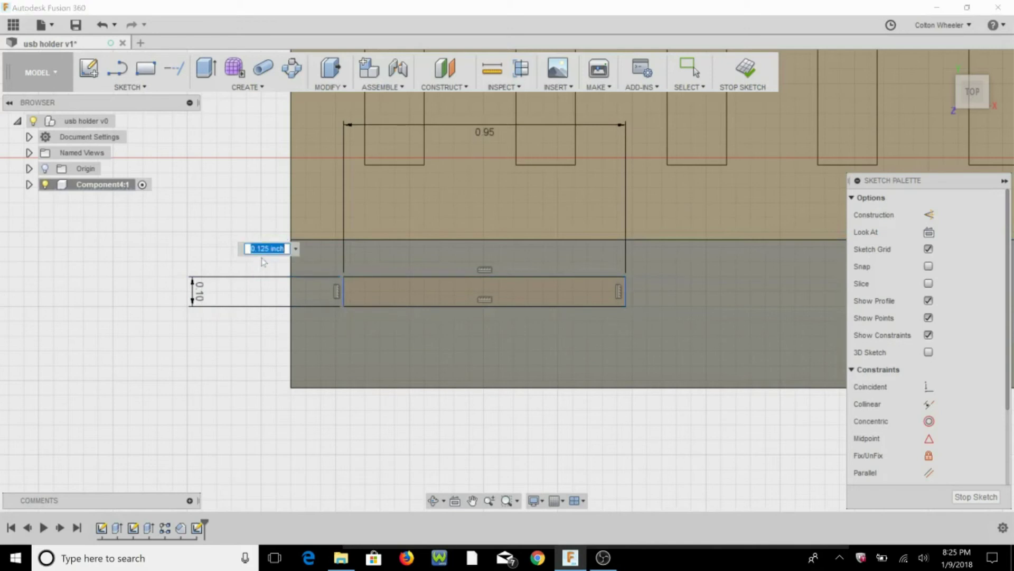
text(1)
key(Return)
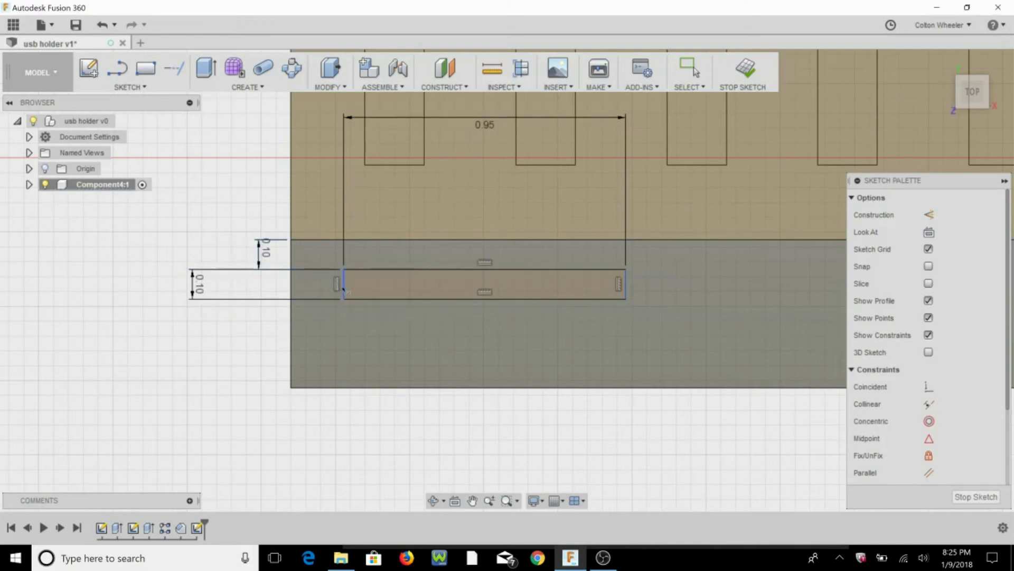
- Dimension the slot rectangle's left side 0.2 inch from the block's left edge
click(344, 288)
click(291, 288)
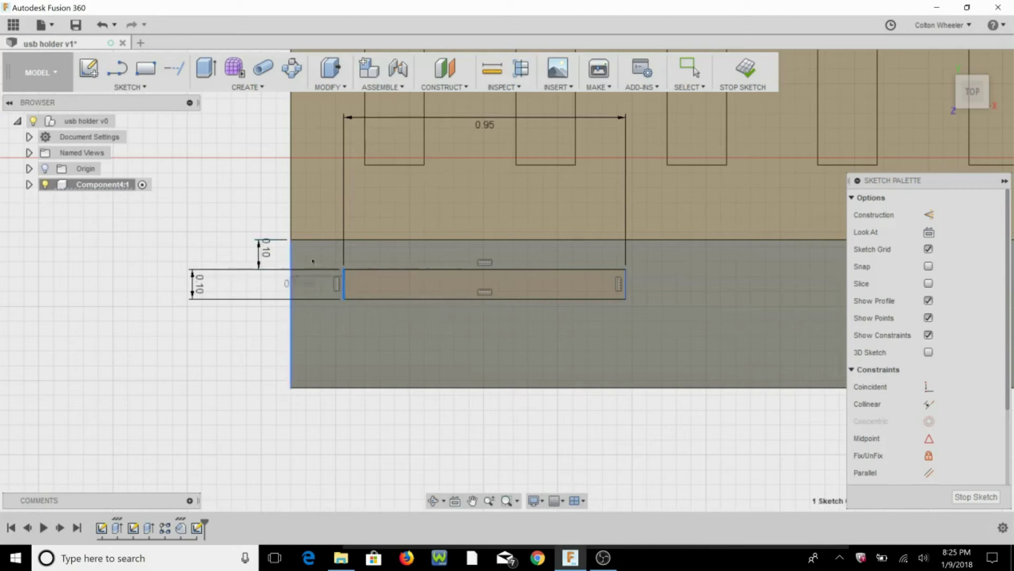
click(369, 192)
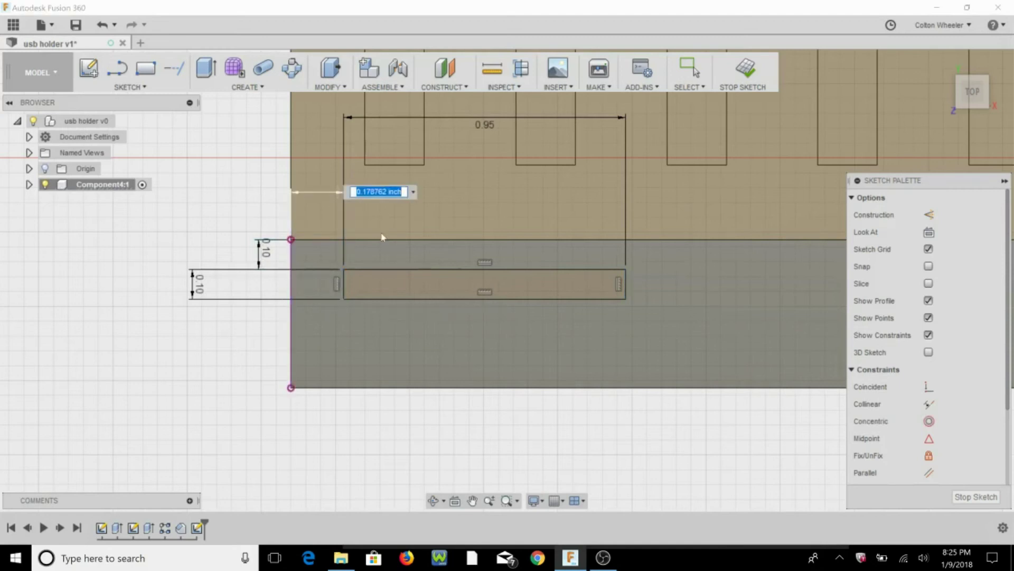
text(0.2)
key(Return)
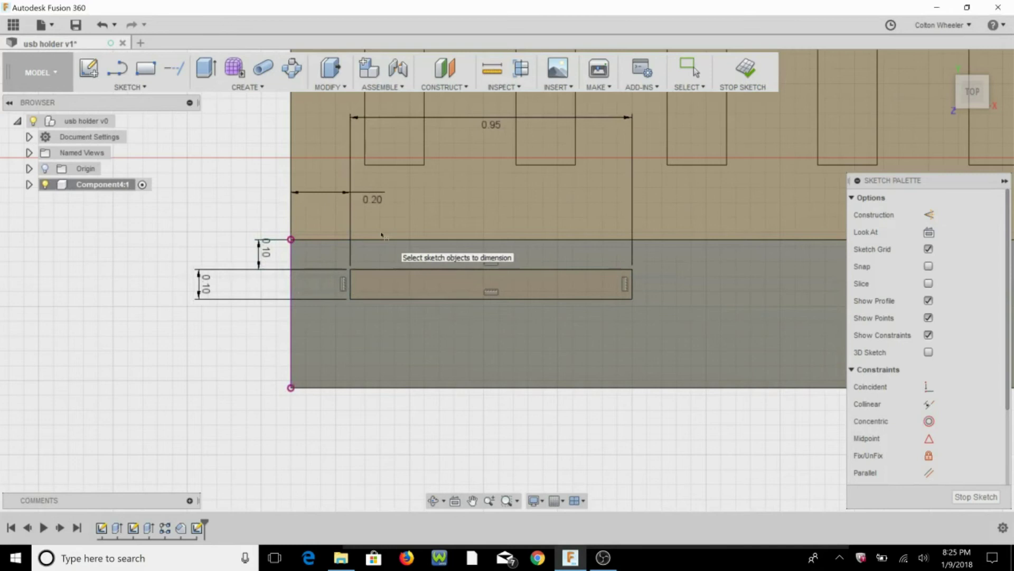
- Change the rectangle's offset from the block's left edge to 0.25 inch
double_click(376, 199)
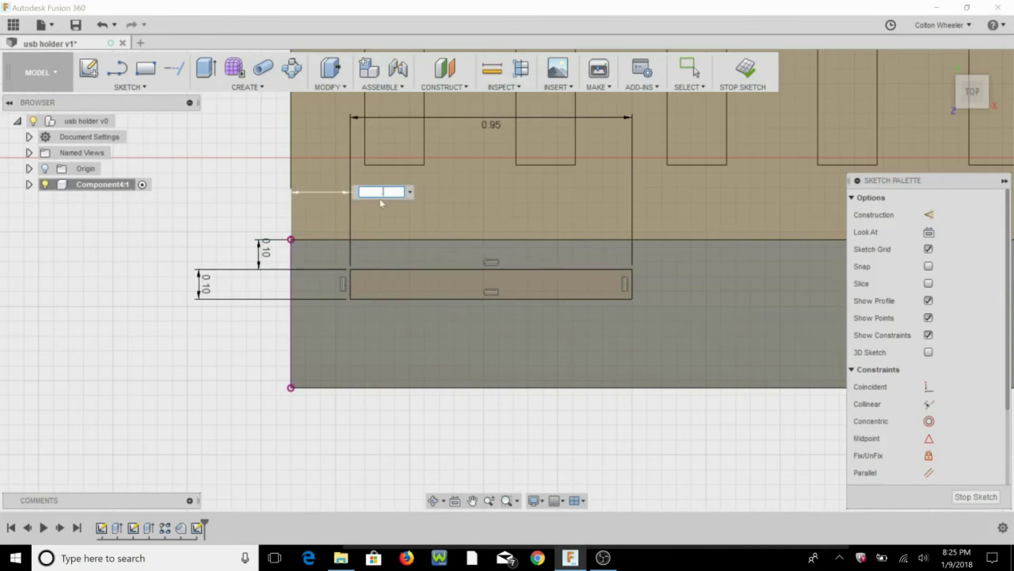
text(0.25)
key(Return)
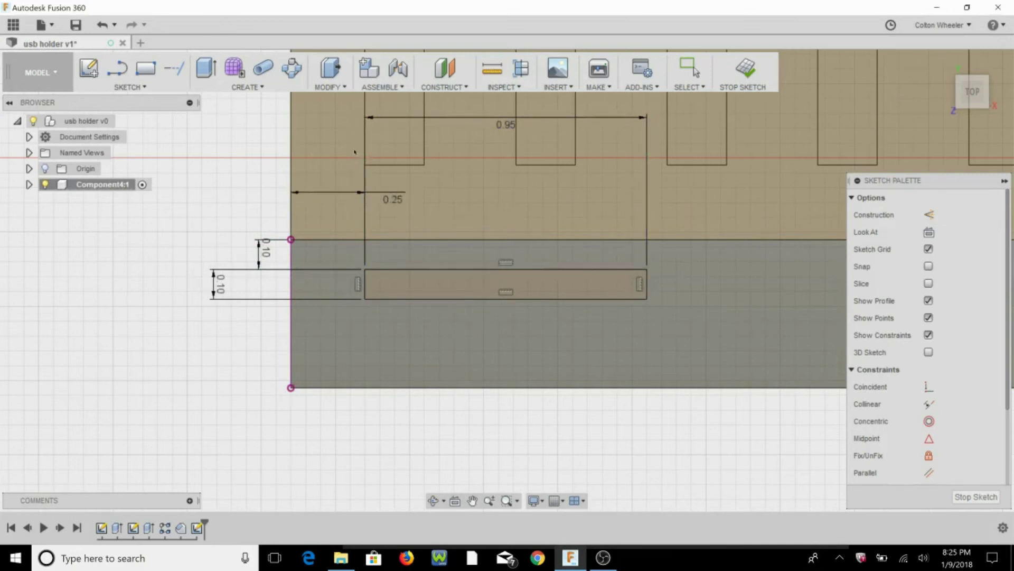
- Extrude the narrow rectangle over the chamfer -0.75 inch as a cut into the block
scroll(346, 224, down, 2)
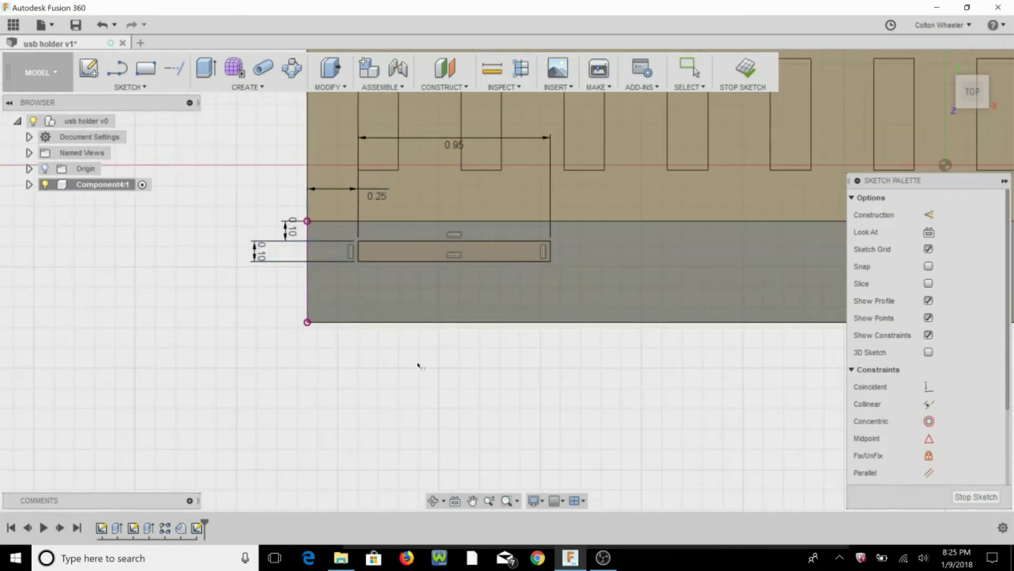
key(e)
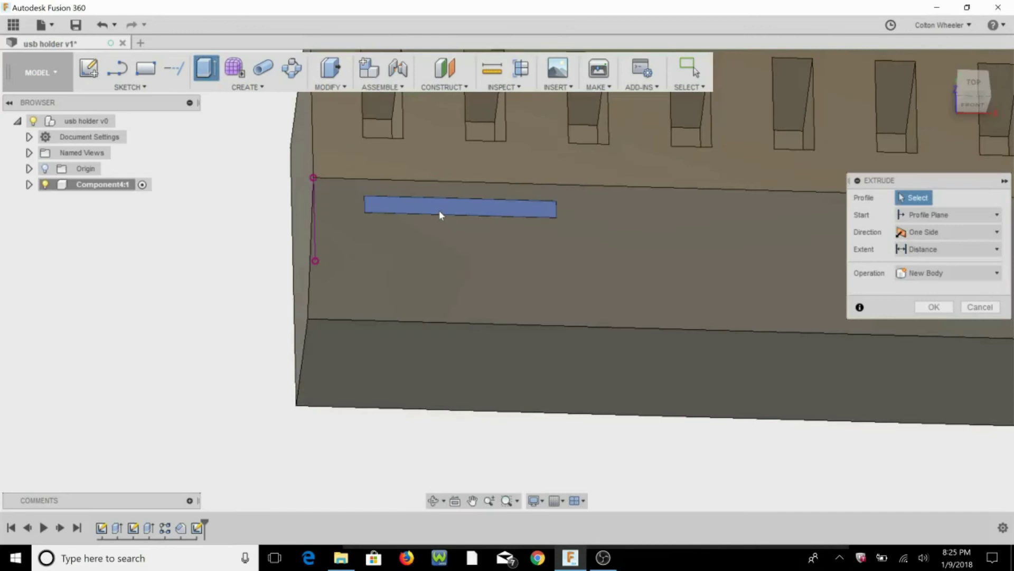
click(439, 214)
shift+middle_drag(459, 199, 370, 429)
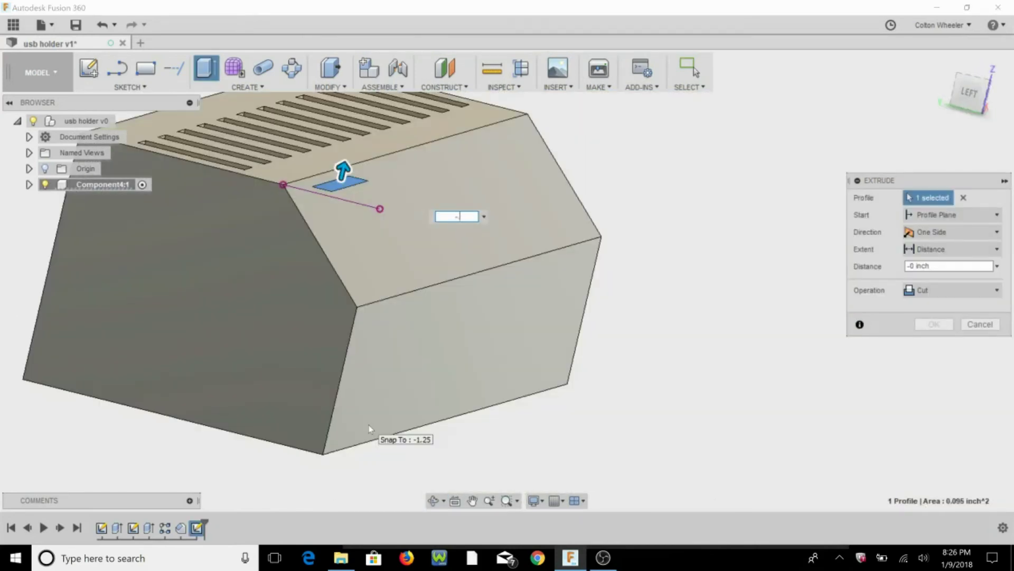
text(-.75)
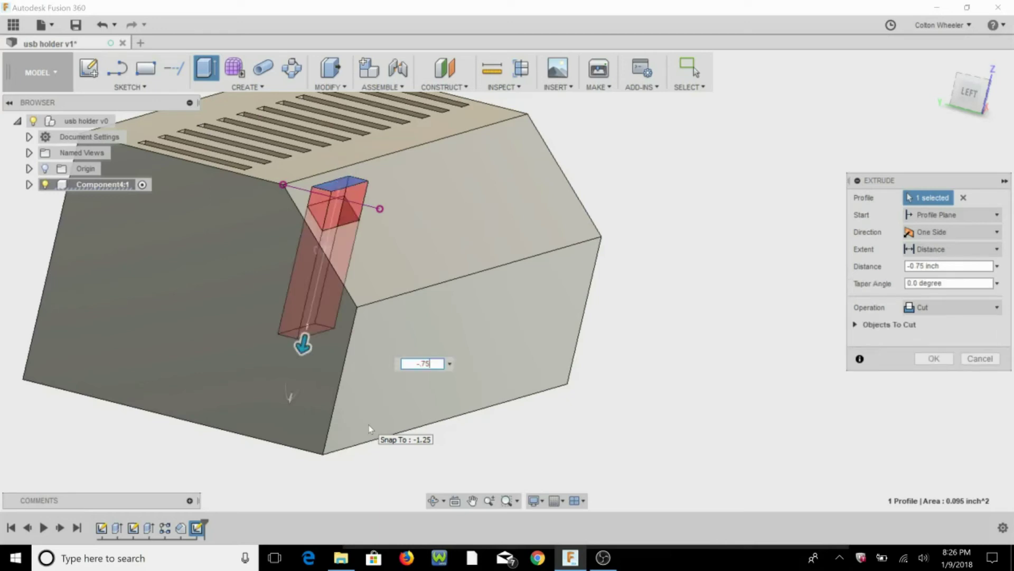
key(Return)
- Start a rectangular feature pattern of the chamfer slot cut along the block's front edge, with quantity 5 over an extent of -4.85 inch
shift+middle_drag(549, 227, 500, 259)
scroll(429, 206, down, 2)
scroll(355, 176, down, 3)
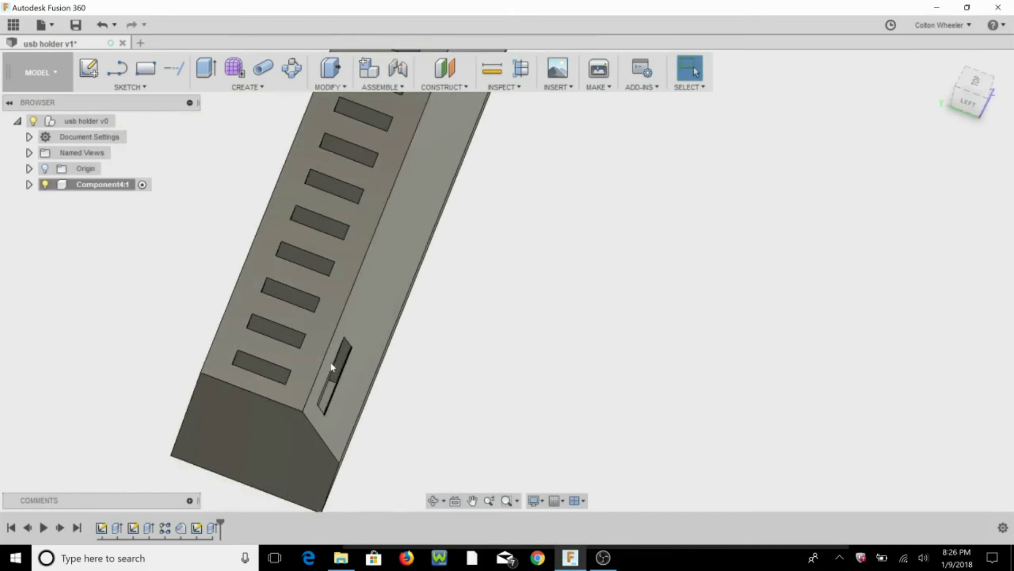
scroll(332, 393, up, 5)
mouse_move(338, 415)
shift+middle_down()
mouse_move(308, 401)
mouse_move(310, 439)
mouse_move(328, 449)
mouse_move(339, 428)
mouse_move(323, 406)
shift+middle_up()
scroll(312, 287, down, 5)
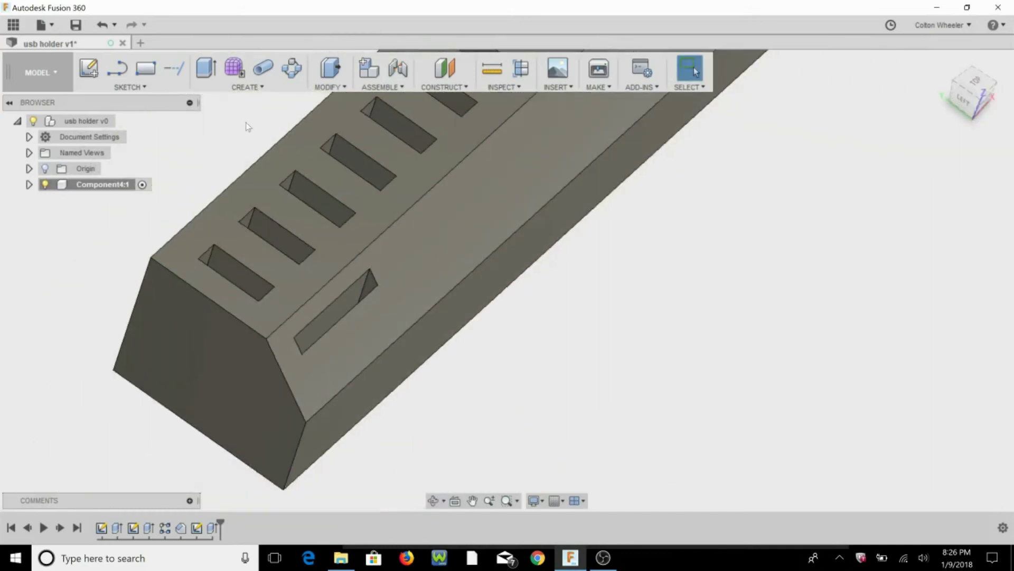
click(247, 87)
mouse_move(235, 343)
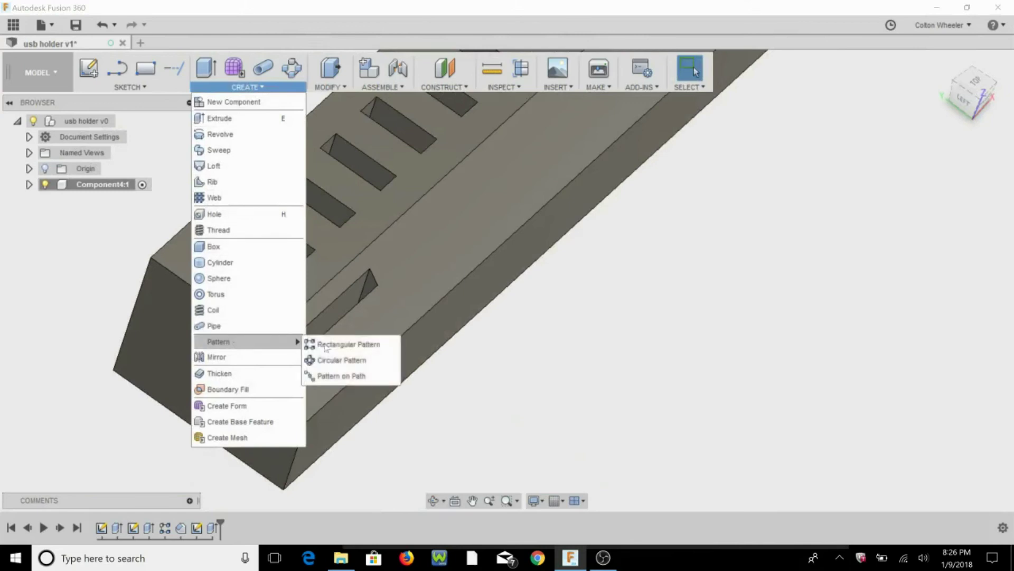
click(439, 341)
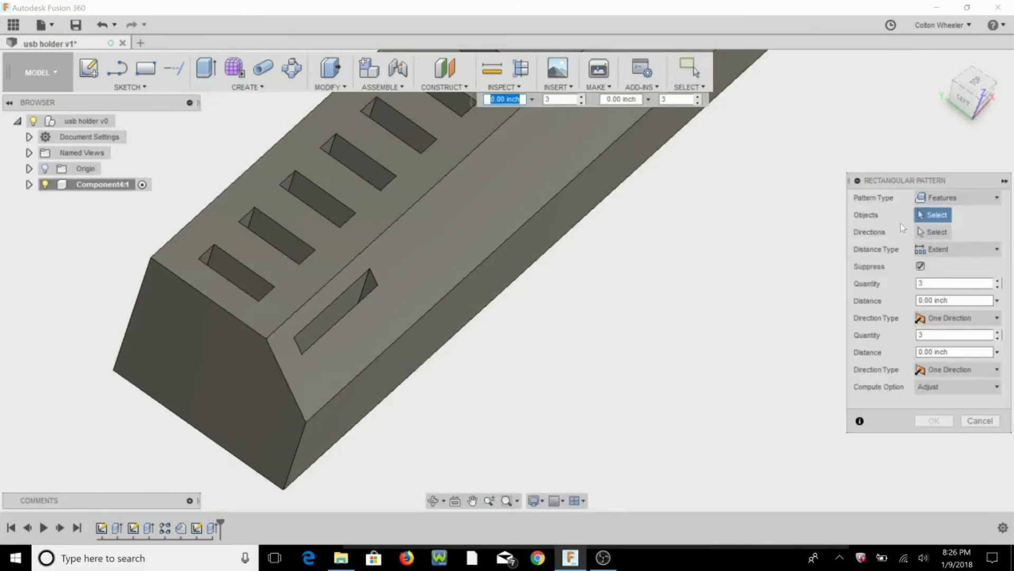
click(212, 527)
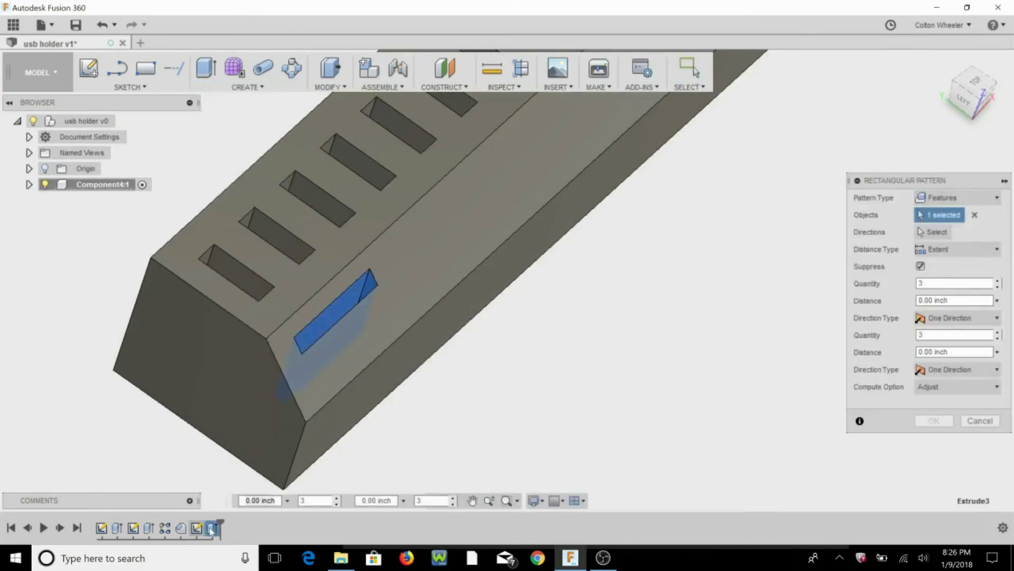
click(938, 233)
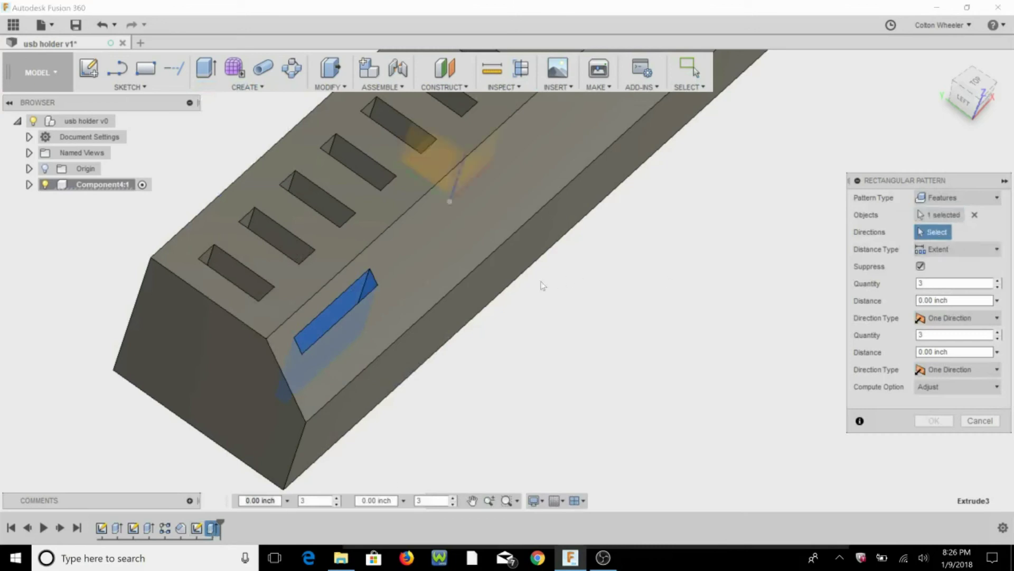
click(452, 289)
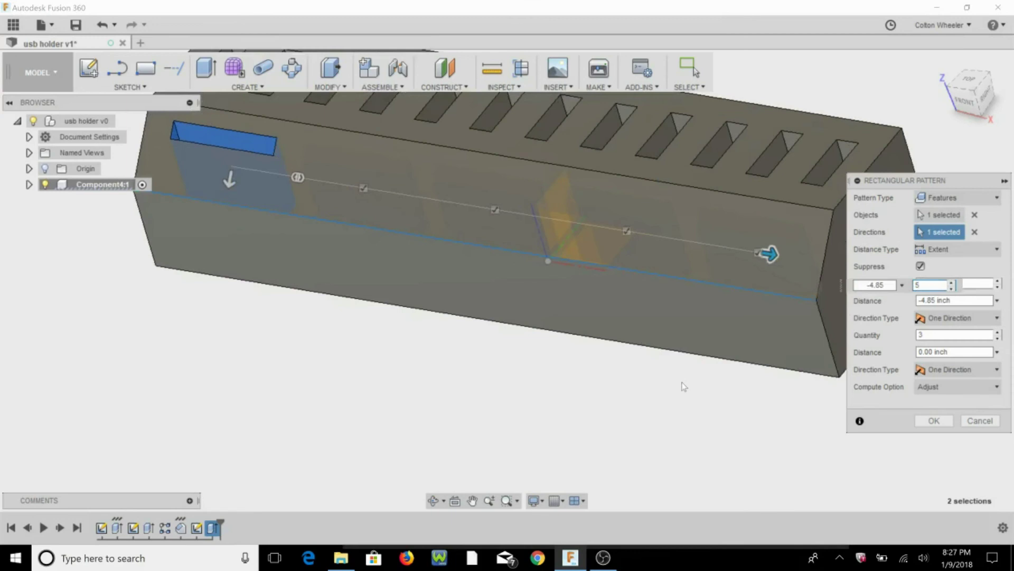
- Set the pattern's second direction, down the chamfer, to quantity 2 at 0.25 inch and finish the pattern
shift+middle_drag(685, 387, 700, 363)
scroll(604, 335, down, 5)
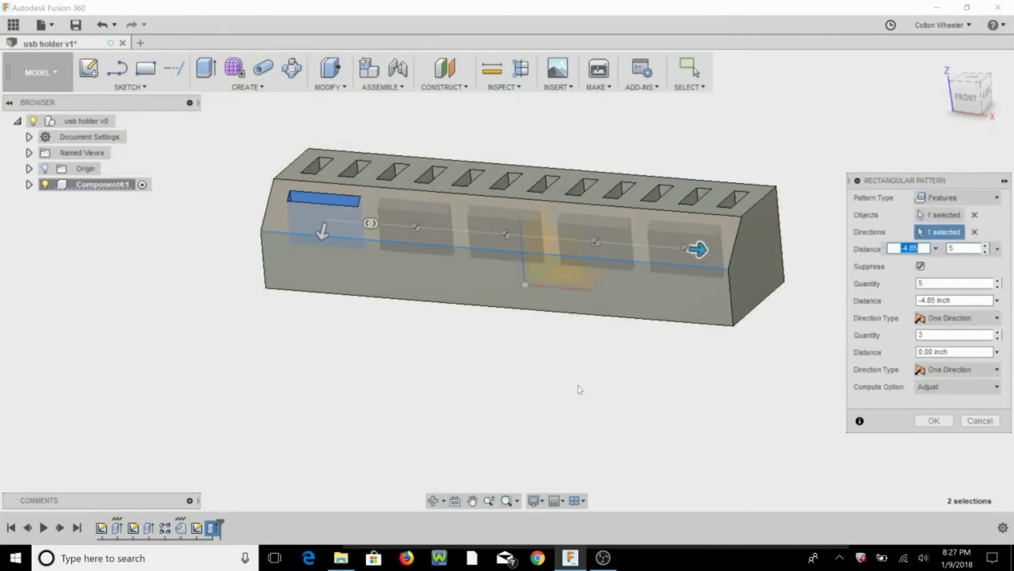
shift+middle_drag(416, 380, 400, 259)
scroll(396, 204, up, 4)
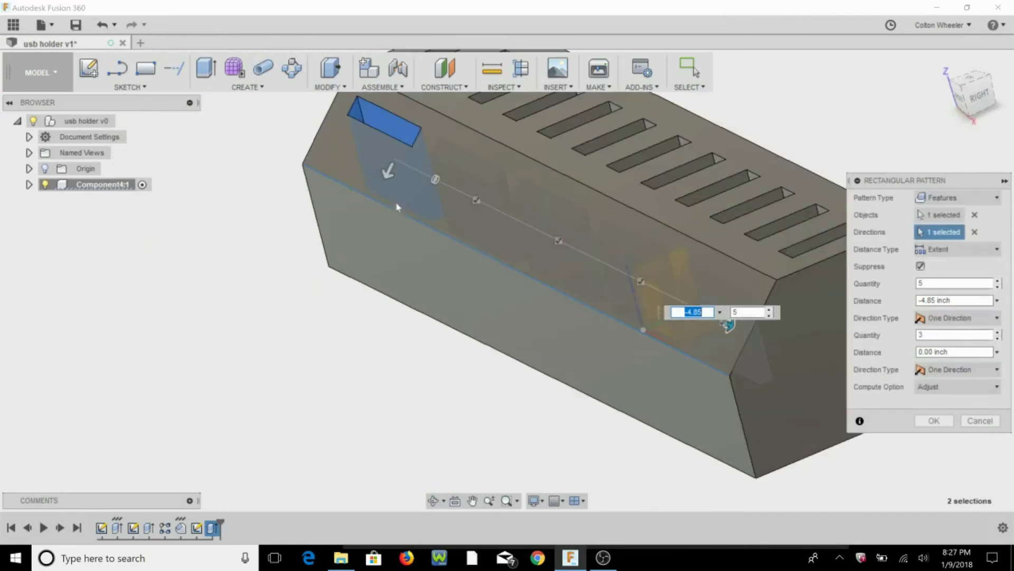
drag(389, 172, 370, 206)
text(2)
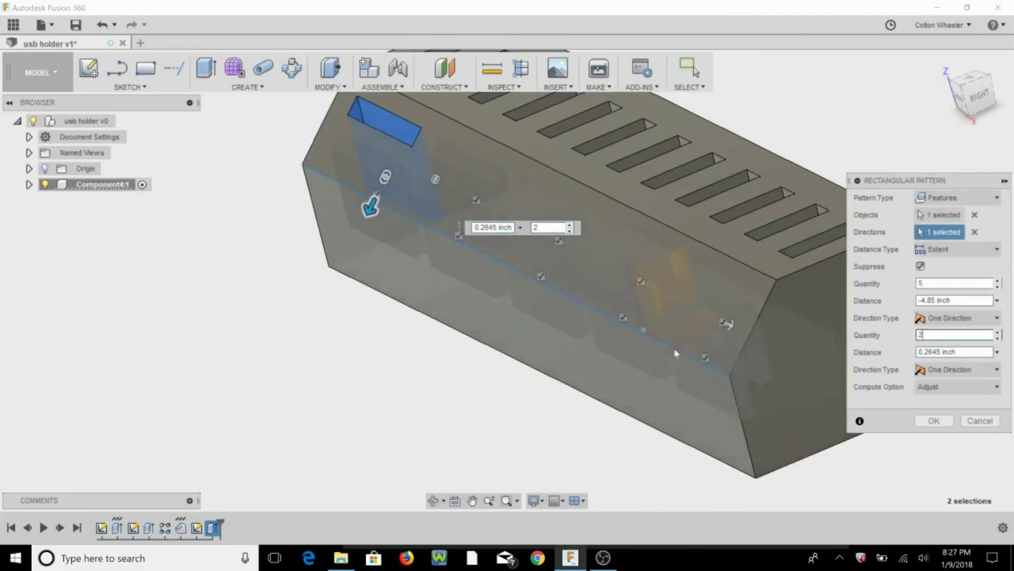
drag(589, 232, 543, 237)
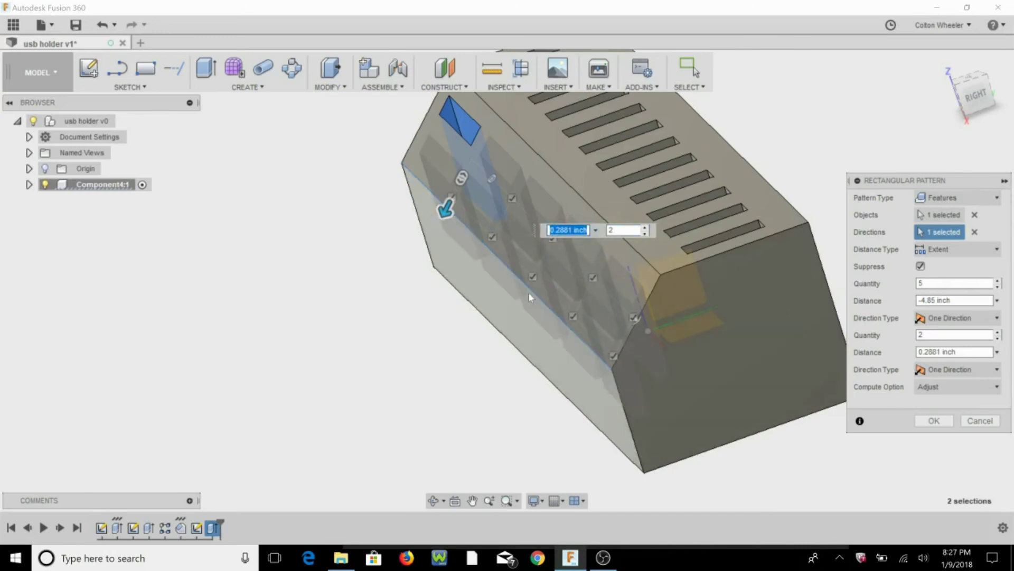
text(.25)
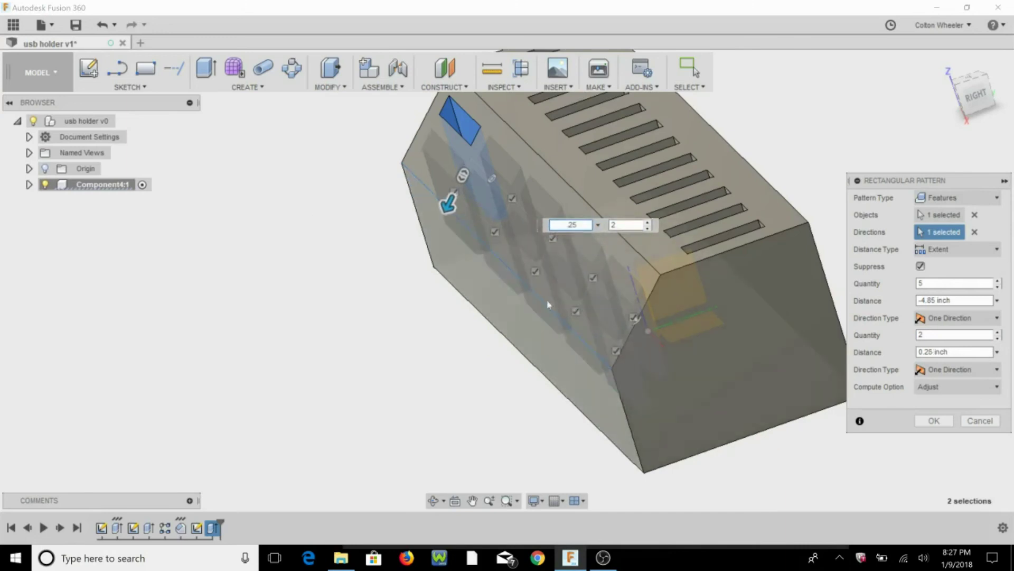
key(Return)
mouse_move(448, 354)
shift+middle_down()
mouse_move(437, 342)
mouse_move(437, 353)
shift+middle_up()
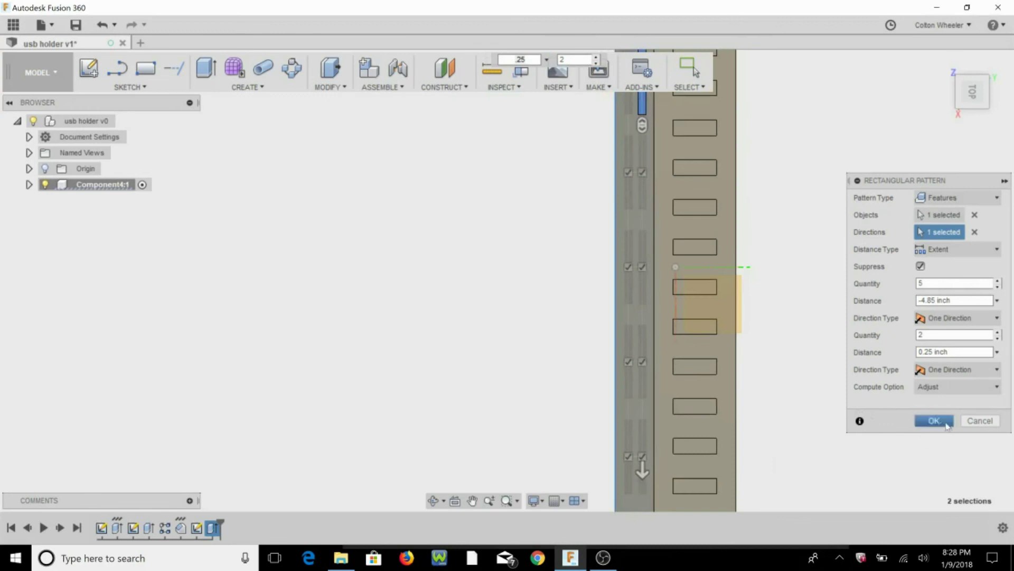
click(946, 421)
- Sketch the text "Wheeler Precision's USB holder" in a serif font along the block's front face
shift+middle_drag(781, 442, 882, 380)
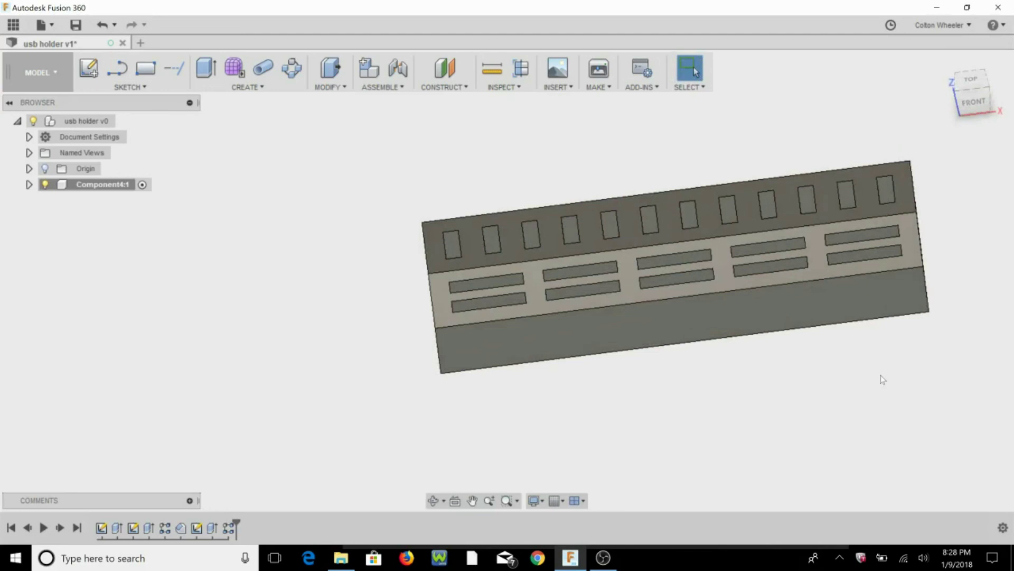
shift+middle_drag(882, 379, 690, 401)
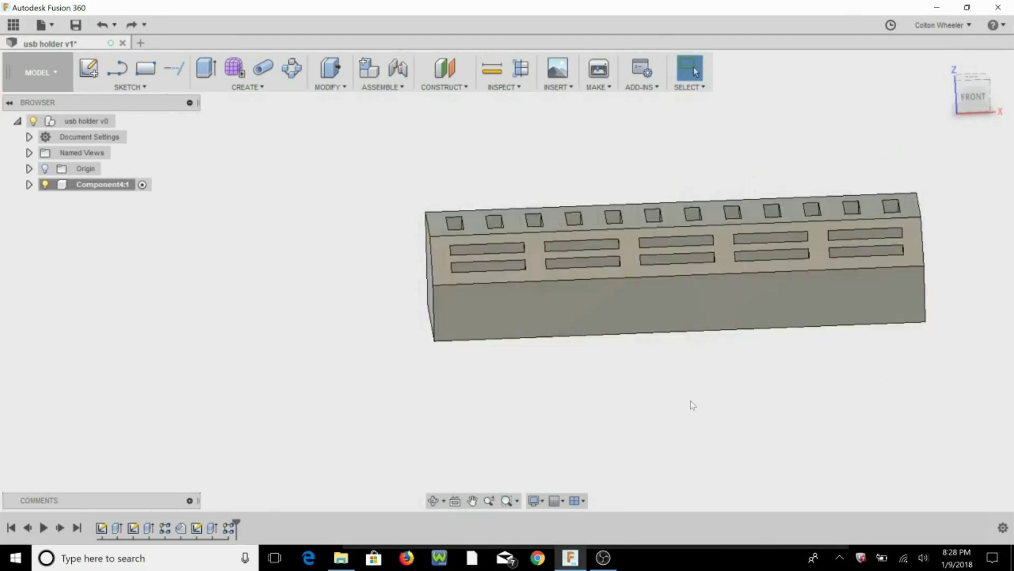
click(161, 87)
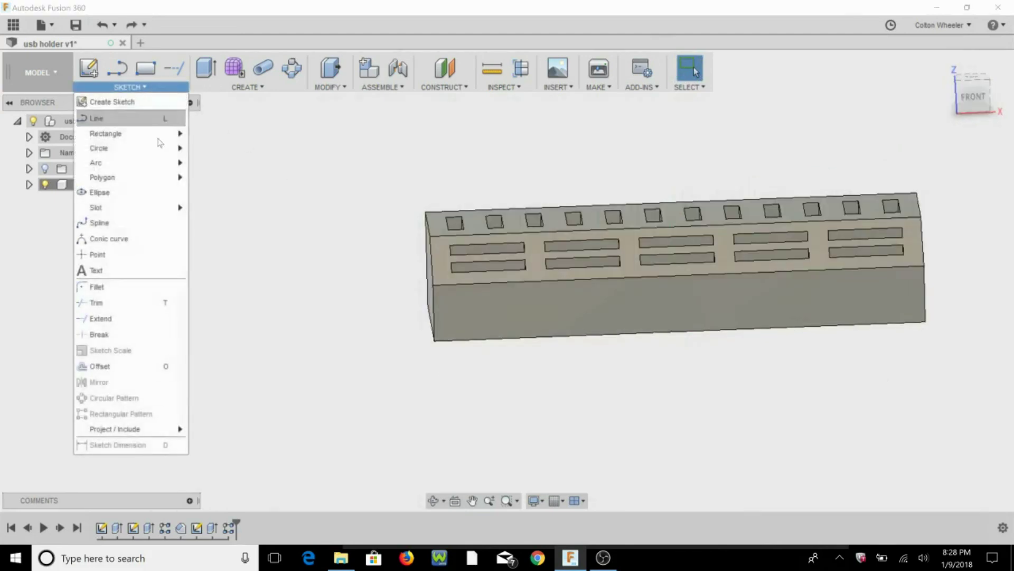
click(127, 256)
click(494, 330)
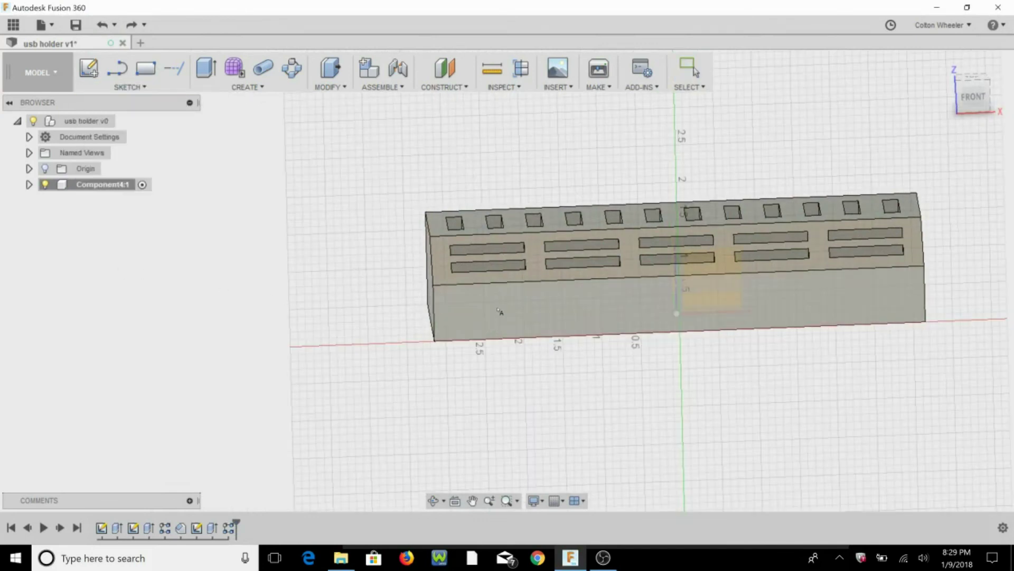
click(466, 286)
middle_drag(349, 332, 165, 311)
text(Wheeler)
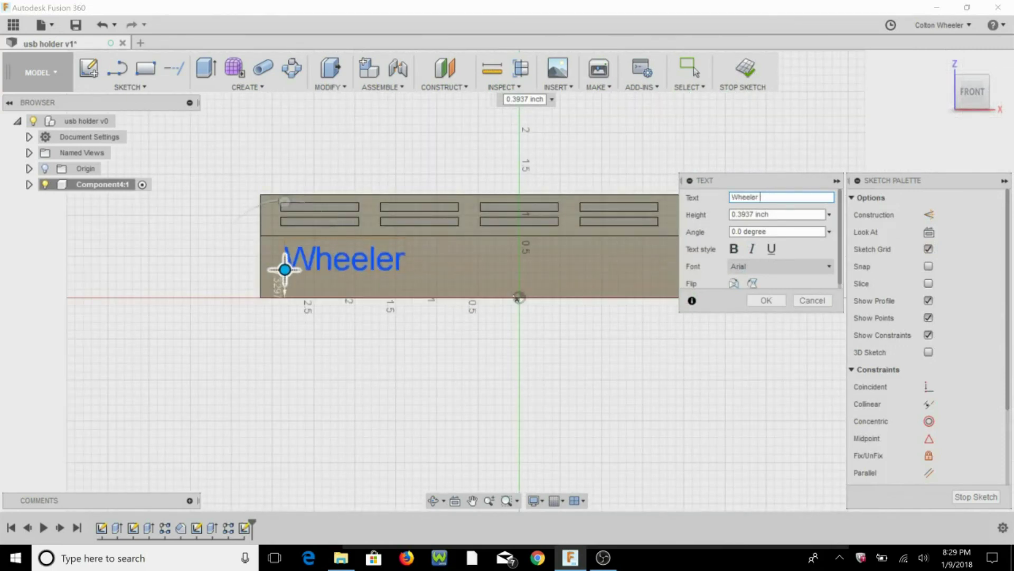
text( Precision's )
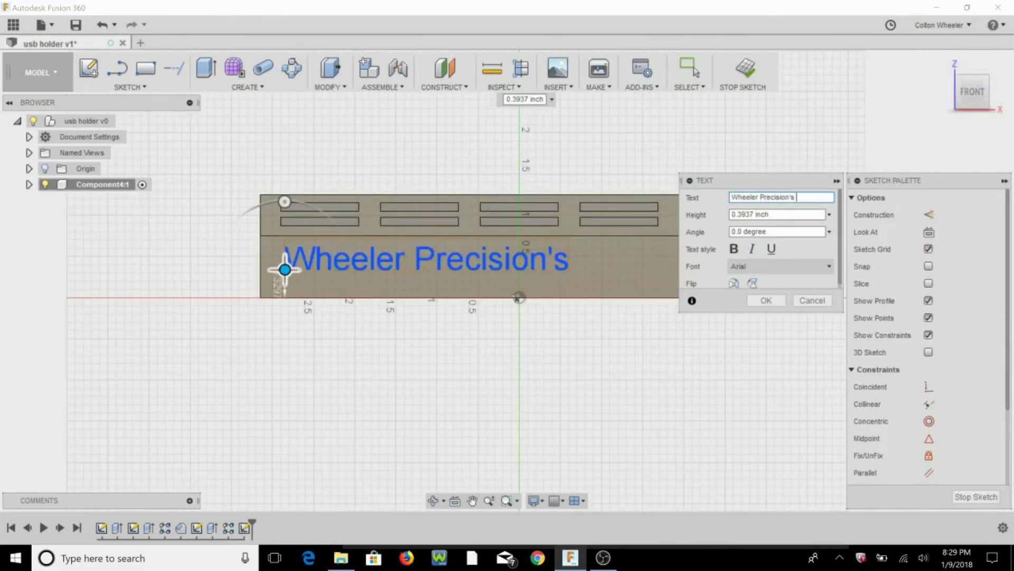
text(USB holder)
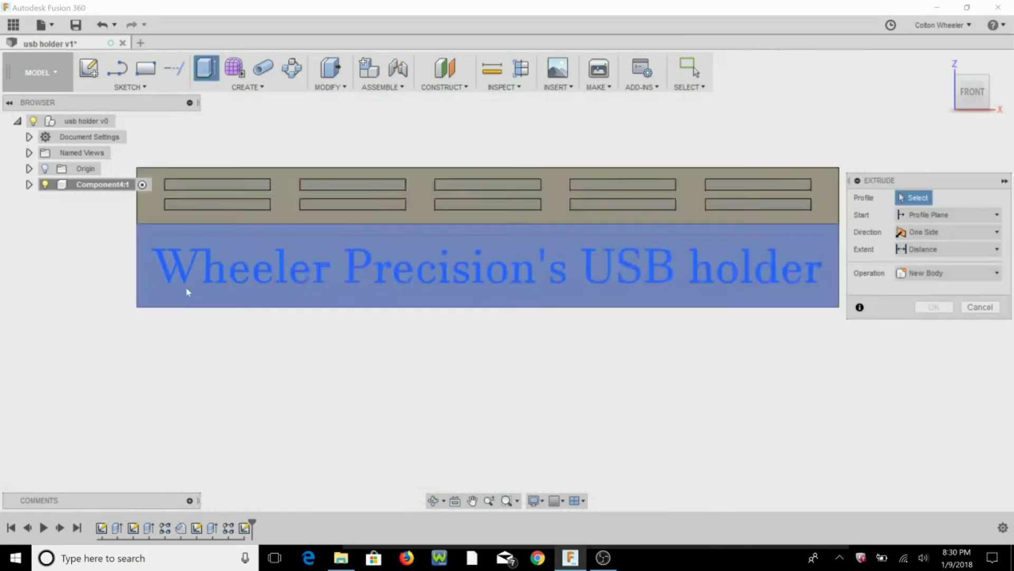
- Engrave the front face text into the block with an Extrude cut of -0.05 inch
scroll(204, 267, up, 5)
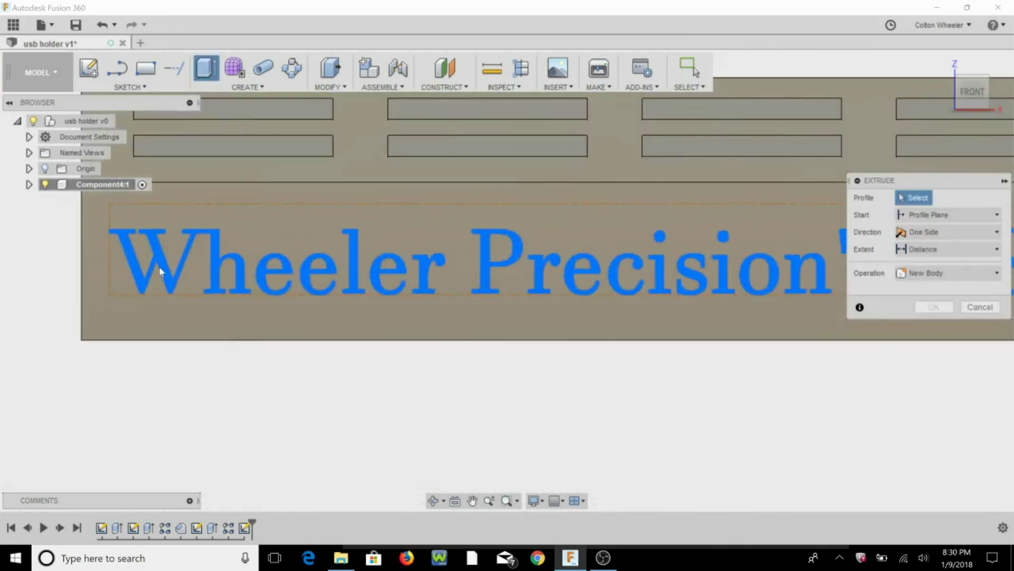
click(161, 271)
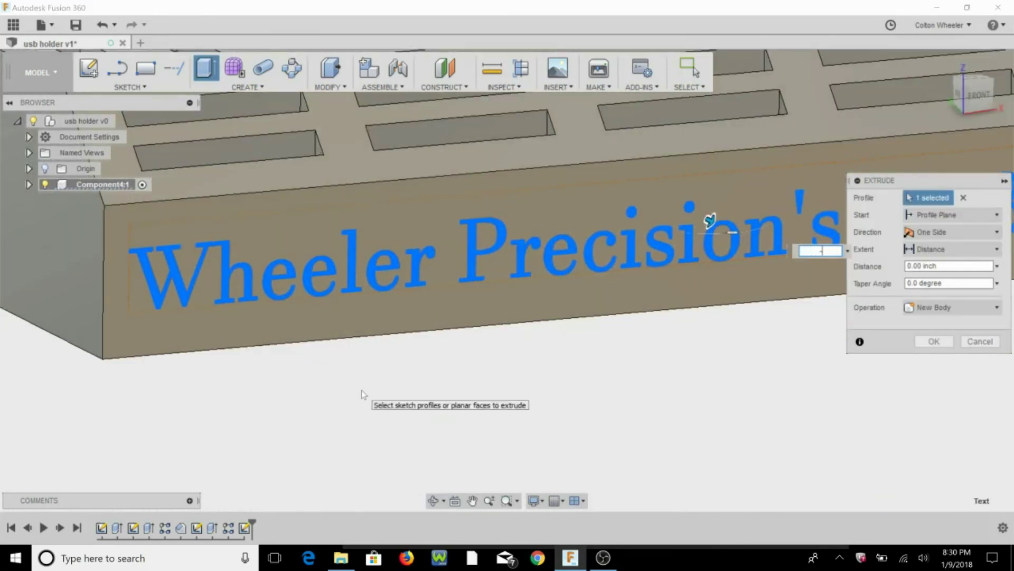
text(-.05)
key(Return)
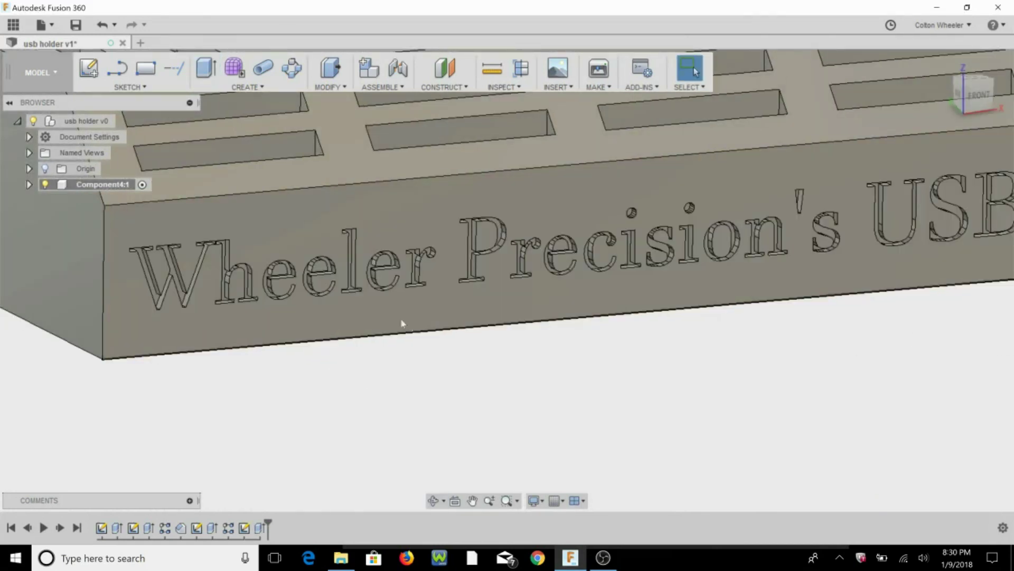
scroll(409, 328, down, 5)
shift+middle_drag(542, 362, 571, 356)
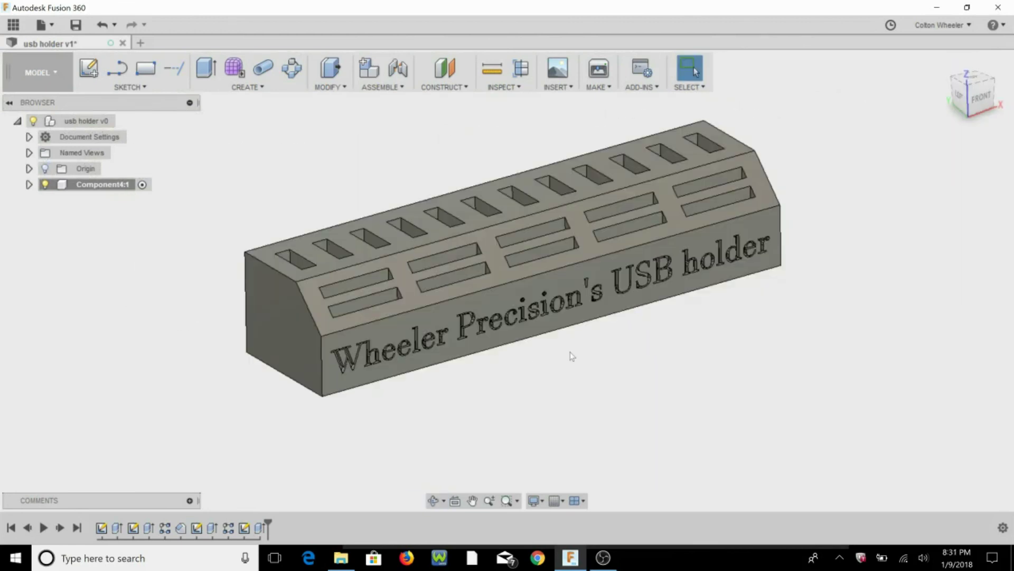